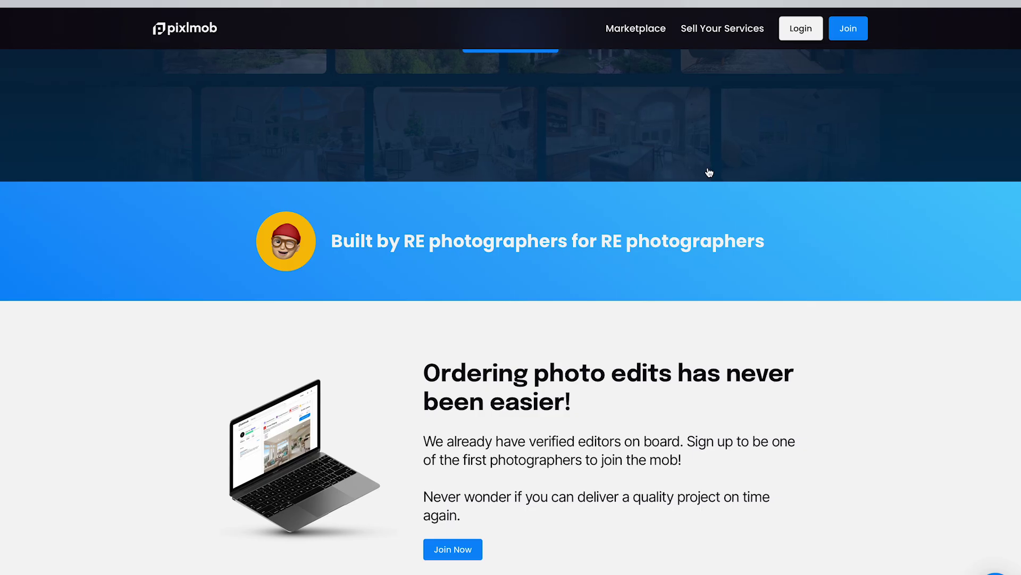
- Scroll down the Pixlmob landing page to browse its photo-editing services
scroll(709, 172, "down", 4)
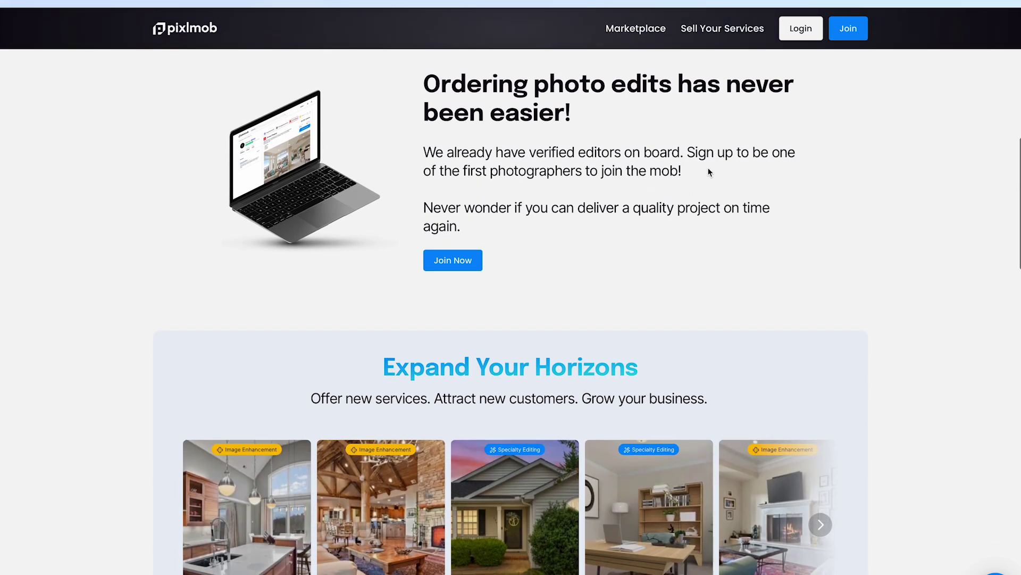
scroll(709, 172, "down", 1)
scroll(709, 172, "down", 2)
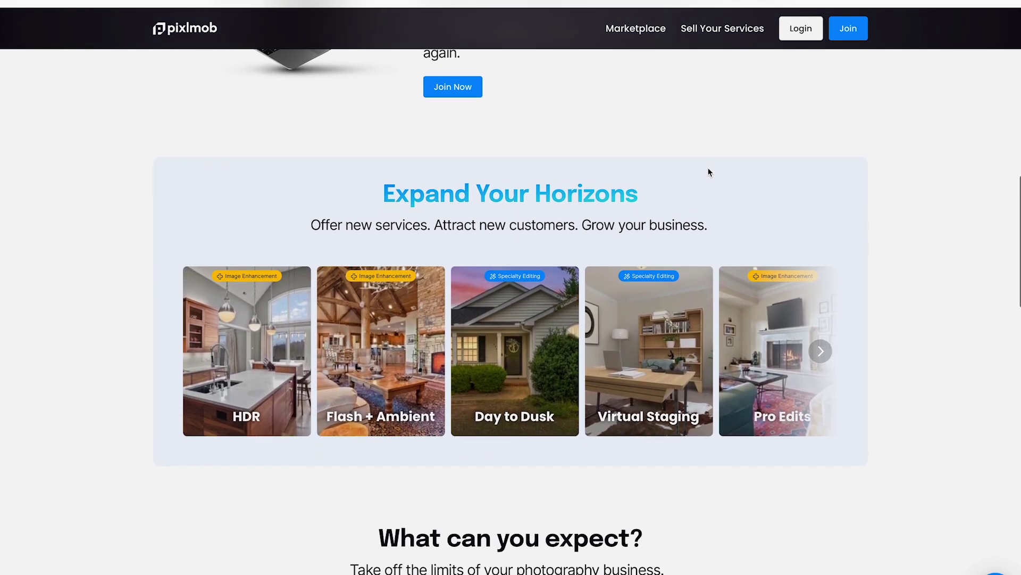
scroll(360, 482, "down", 5)
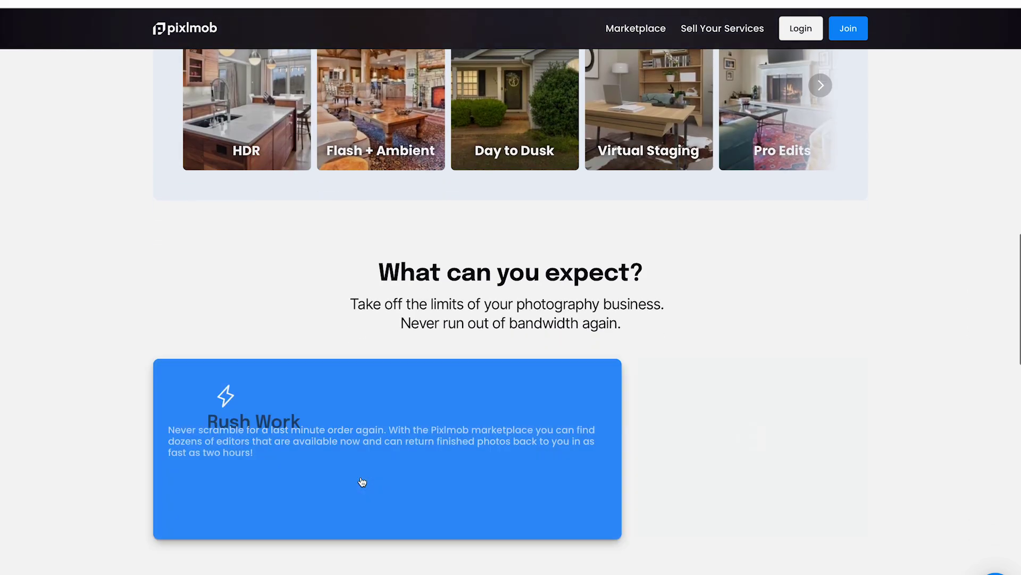
scroll(362, 482, "down", 2)
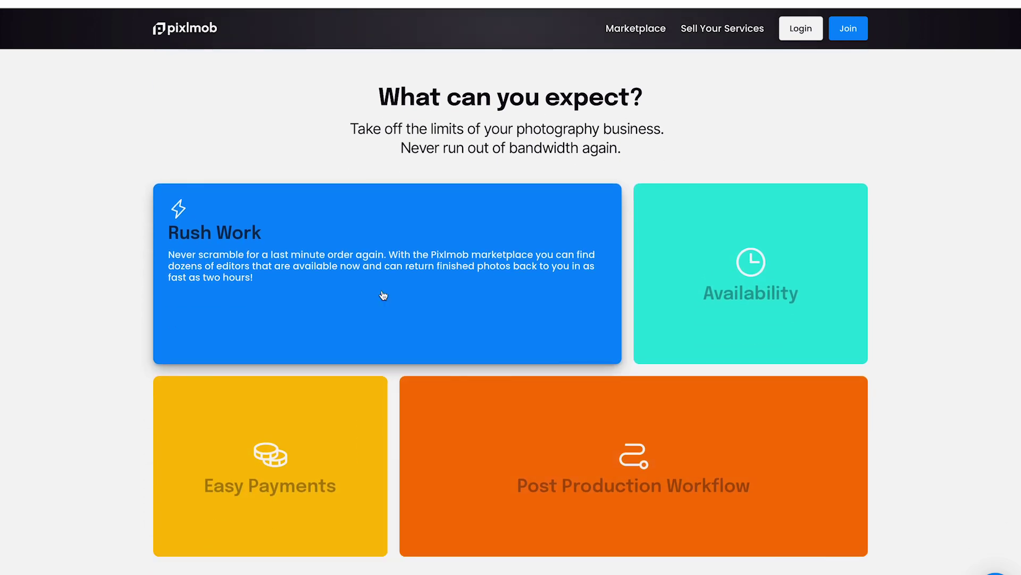
mouse_move(690, 290)
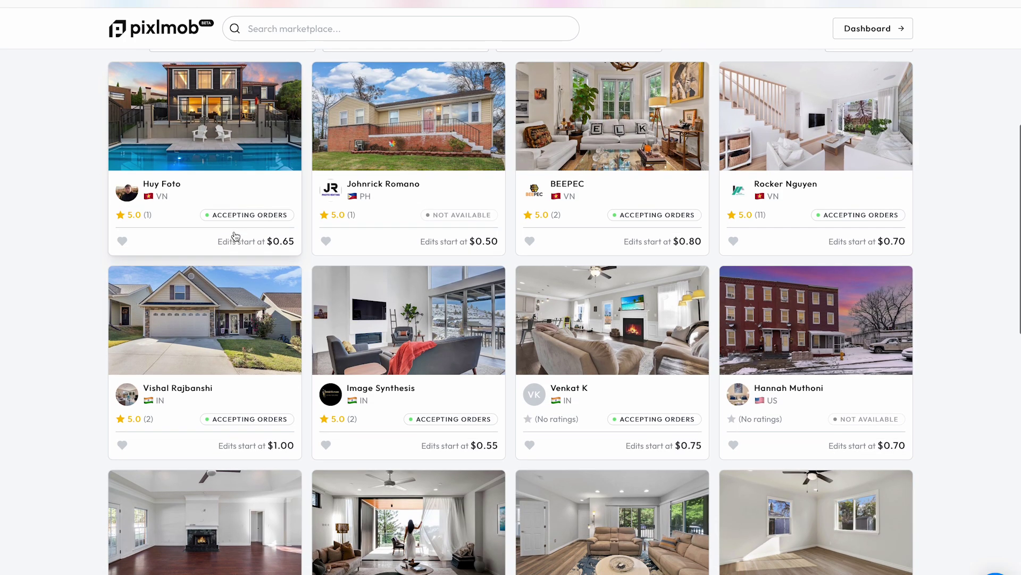
- Browse the editor grid, compare a photo's before and after versions, and select the Experts Photo Edit review
scroll(234, 235, "down", 3)
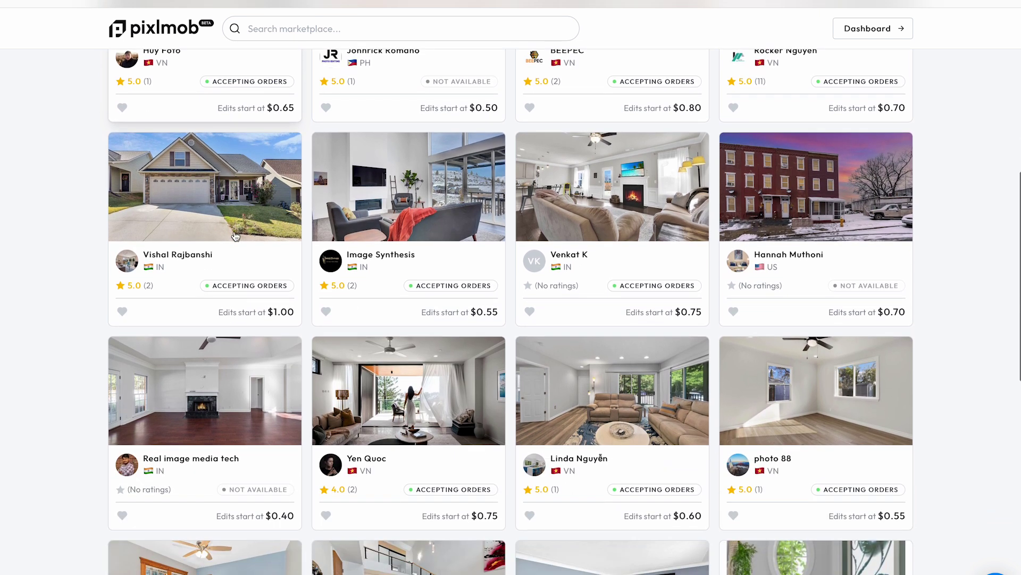
scroll(236, 237, "down", 5)
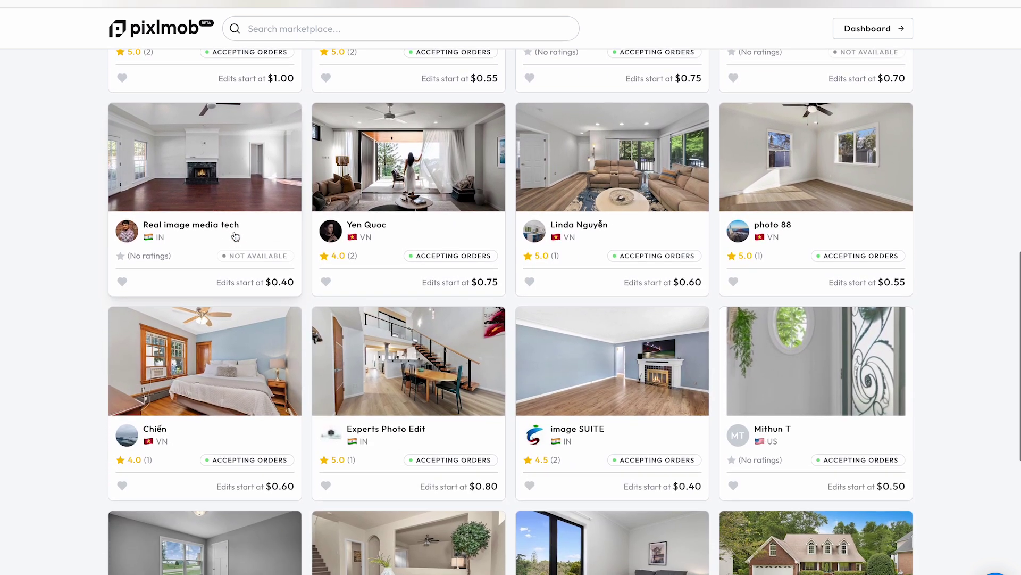
scroll(236, 236, "down", 4)
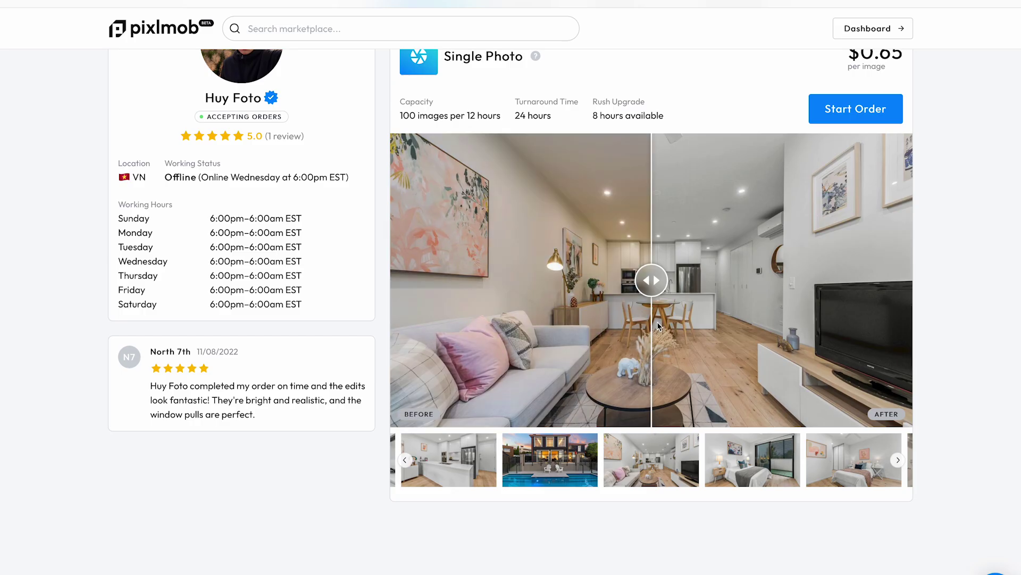
left_click_drag(660, 325, 358, 305)
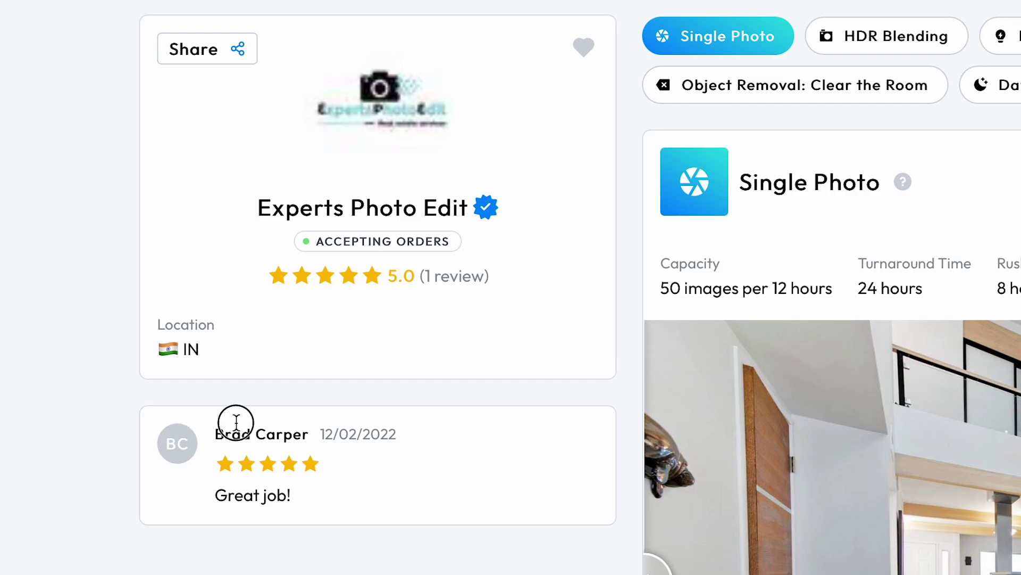
left_click_drag(236, 422, 413, 489)
- Compare the HDR Blending and Water in Pool services on the editor profiles
left_click(393, 482)
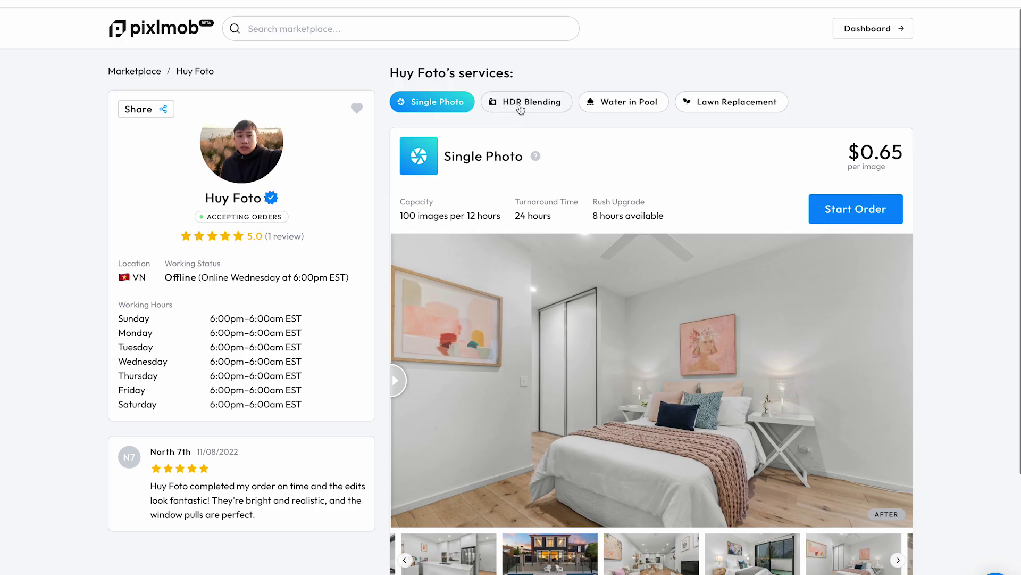
left_click(521, 105)
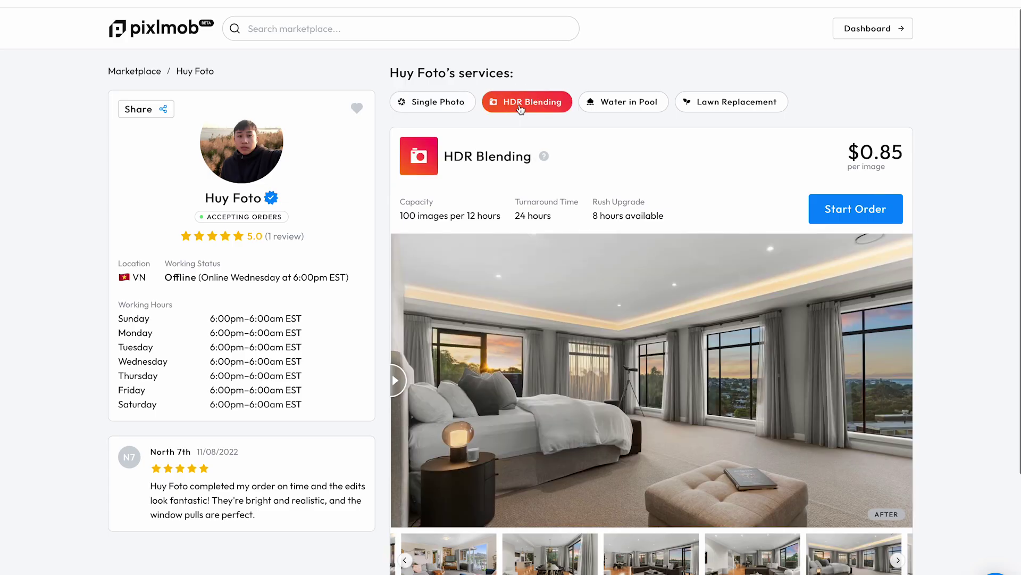
left_click(604, 108)
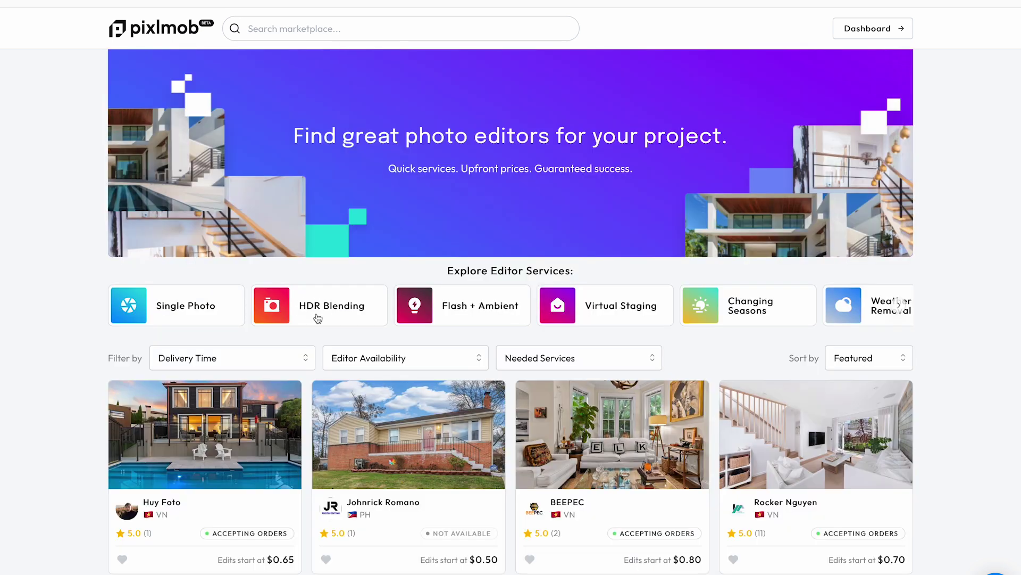
- Open the HDR Blending category page and scroll through its editors
left_click(317, 318)
scroll(318, 318, "down", 2)
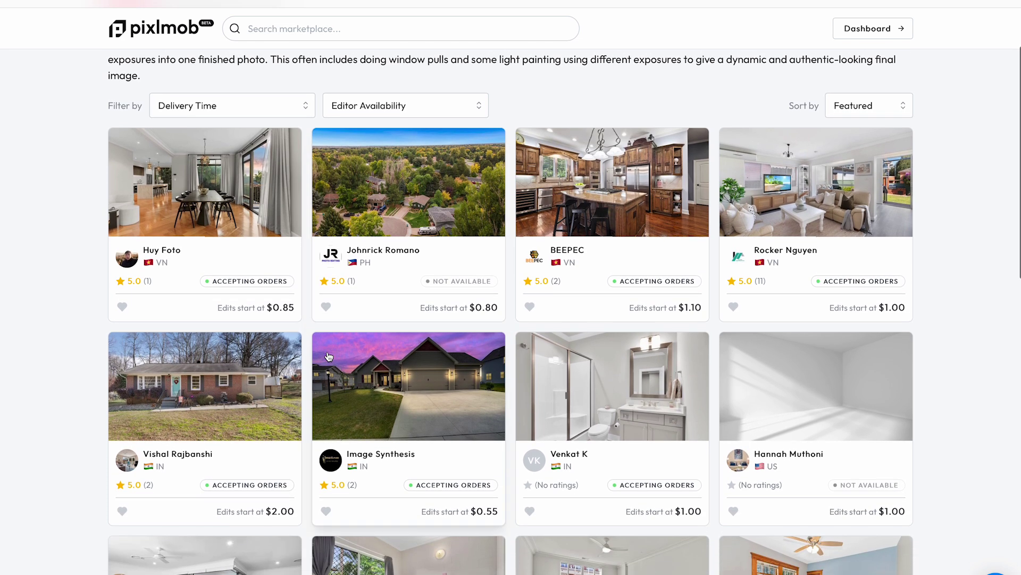
scroll(328, 356, "down", 8)
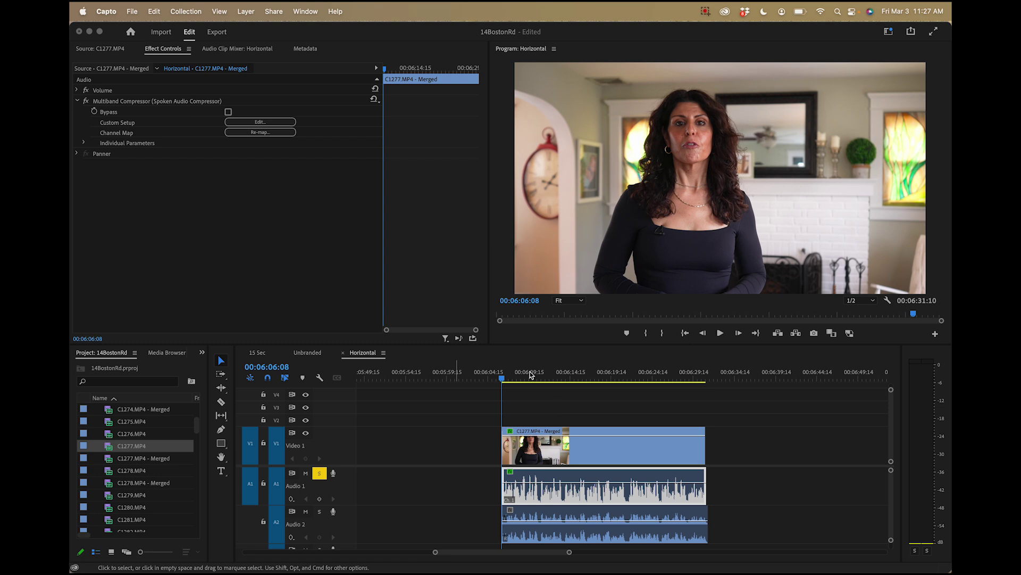
- Play the A1 camera audio with the Multiband Compressor, return to the start, and select the Audio 2 clip
left_click(565, 419)
key("space")
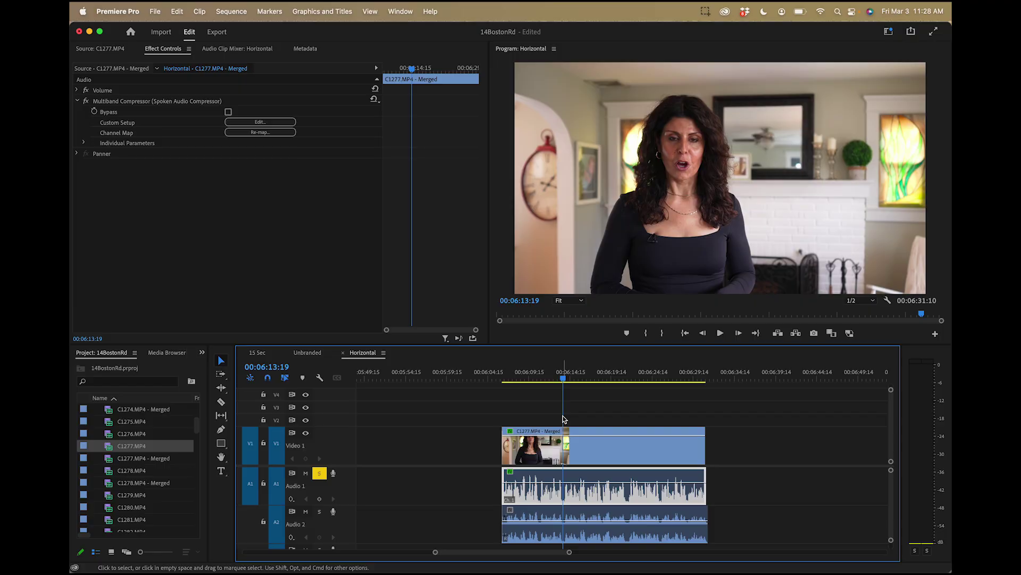
key("Up")
left_click(524, 517)
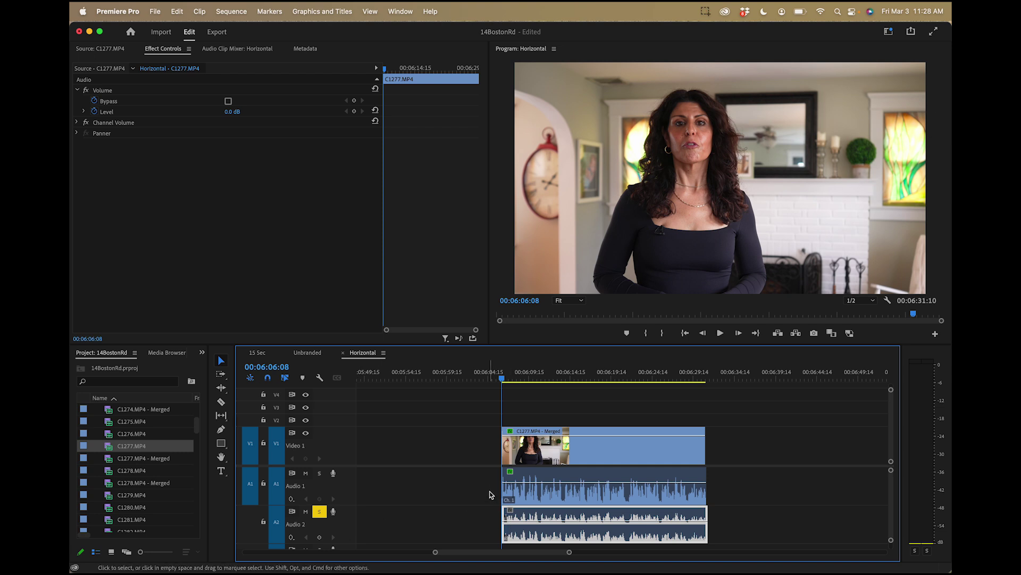
key("space")
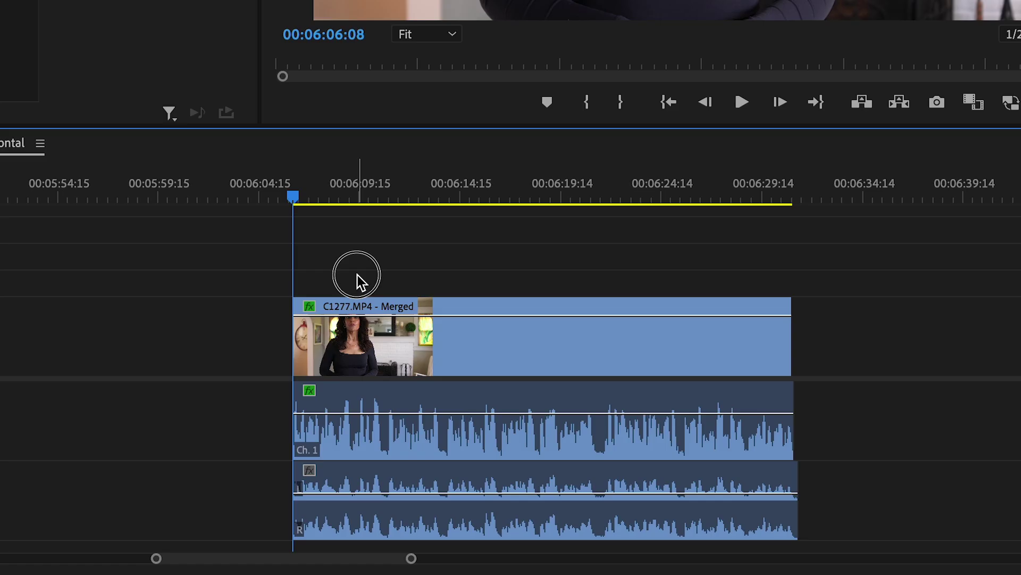
- Mark an in/out range around the C1277 Merged clips and set the export format to Waveform Audio
left_click_drag(535, 415, 647, 524)
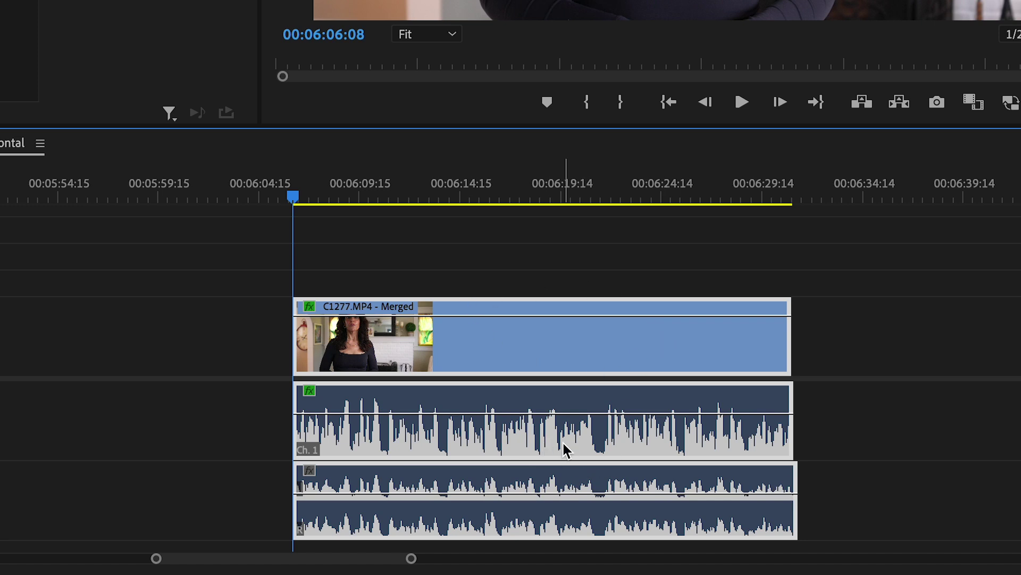
key("slash")
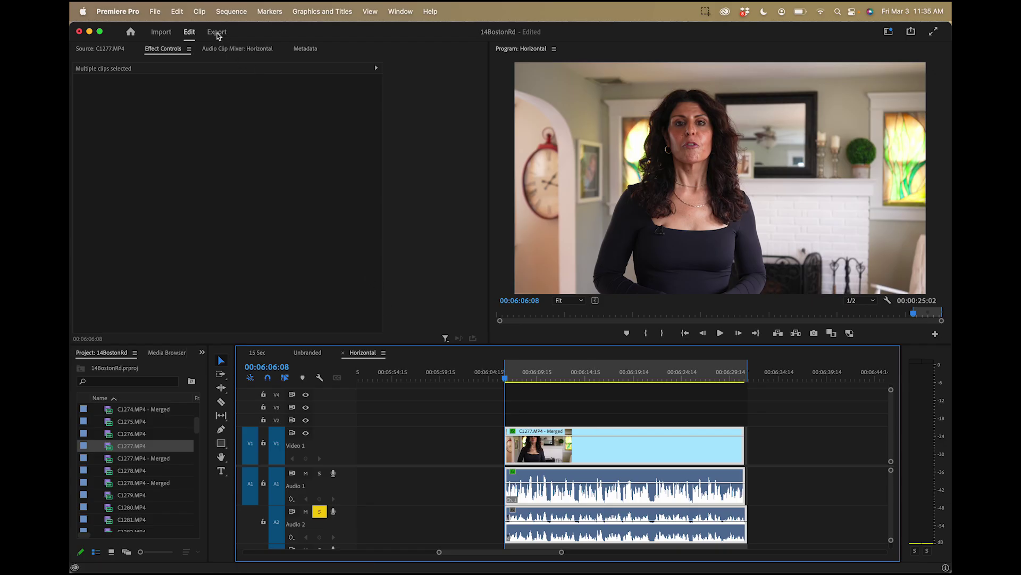
left_click(217, 33)
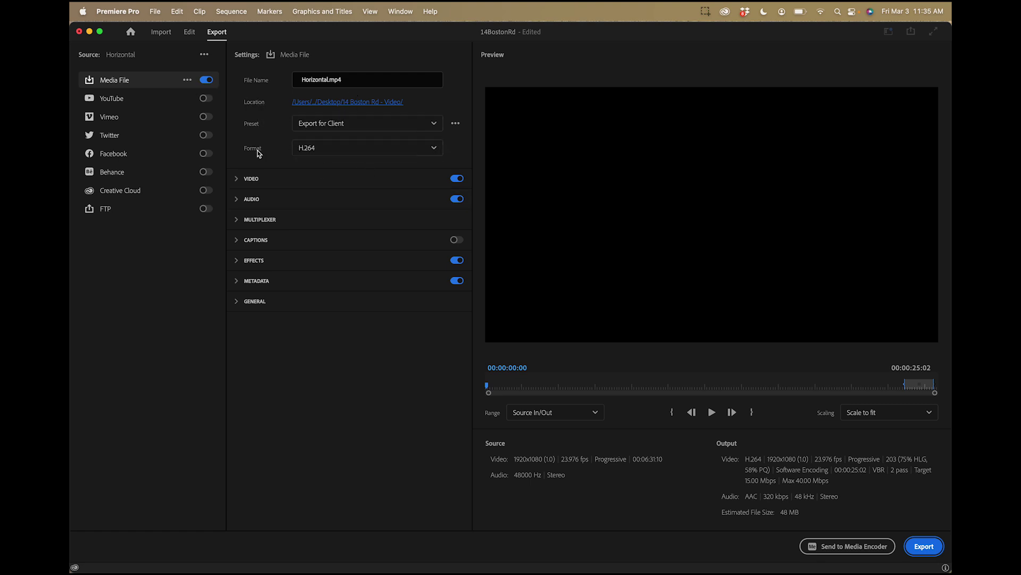
left_click(331, 148)
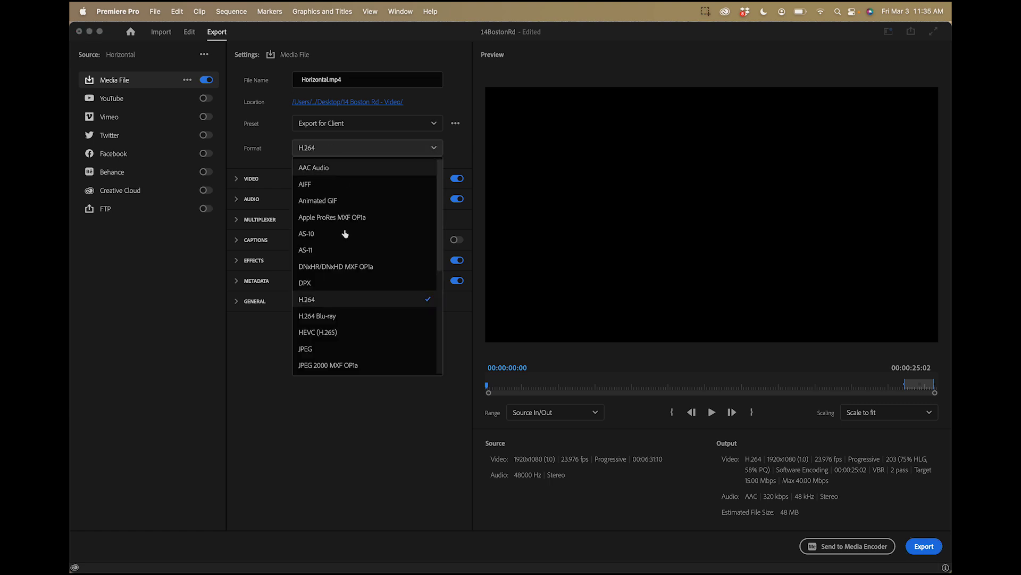
scroll(356, 288, "down", 5)
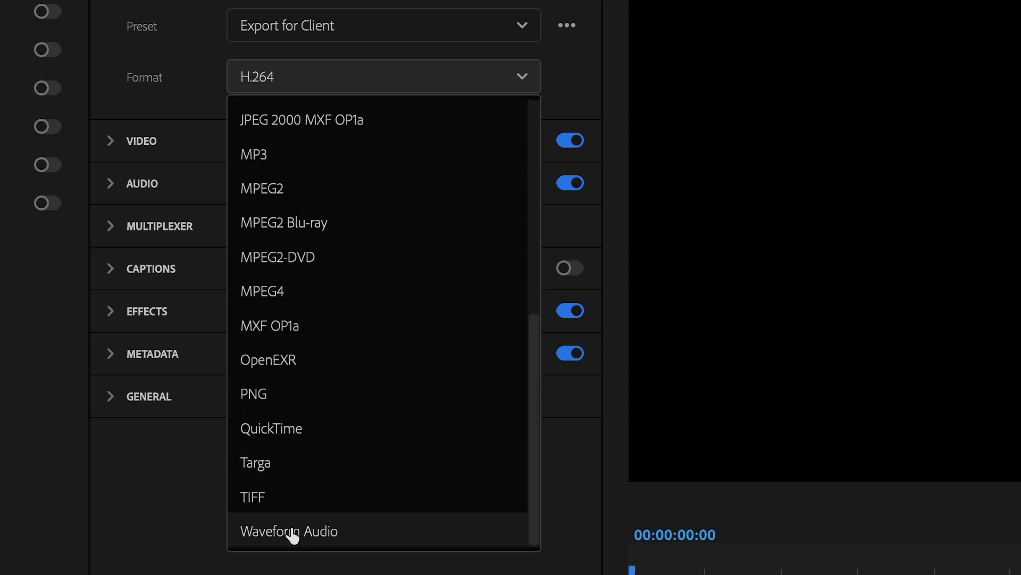
left_click(292, 532)
left_click(377, 122)
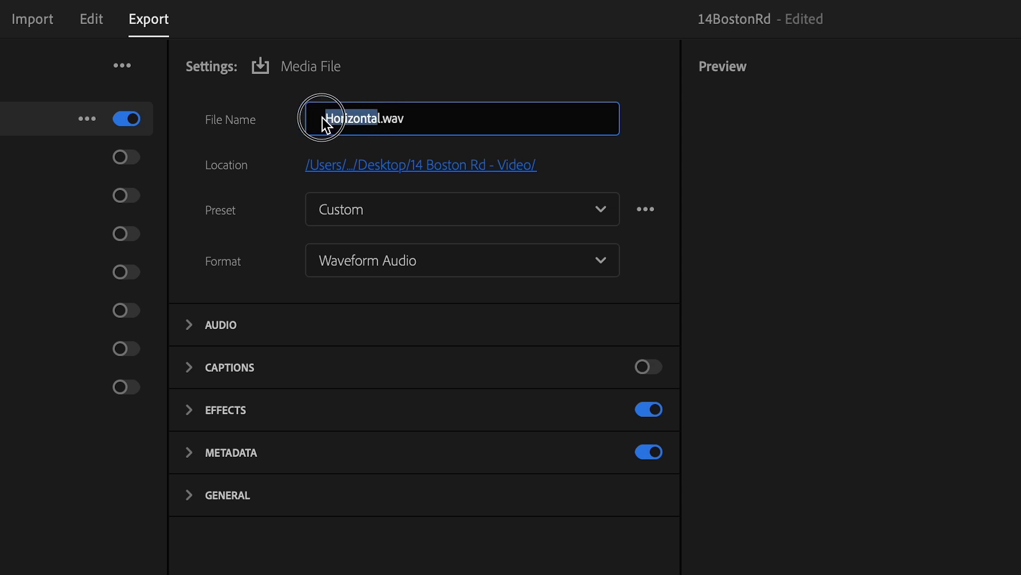
key("BackSpace")
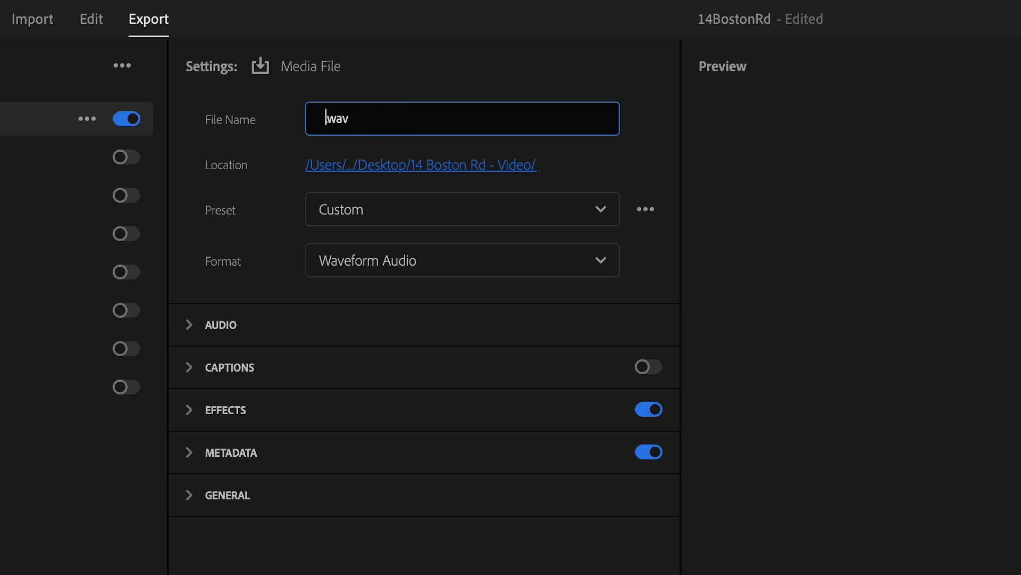
type("auid")
key("BackSpace")
key("BackSpace")
type("diotest")
left_click(440, 169)
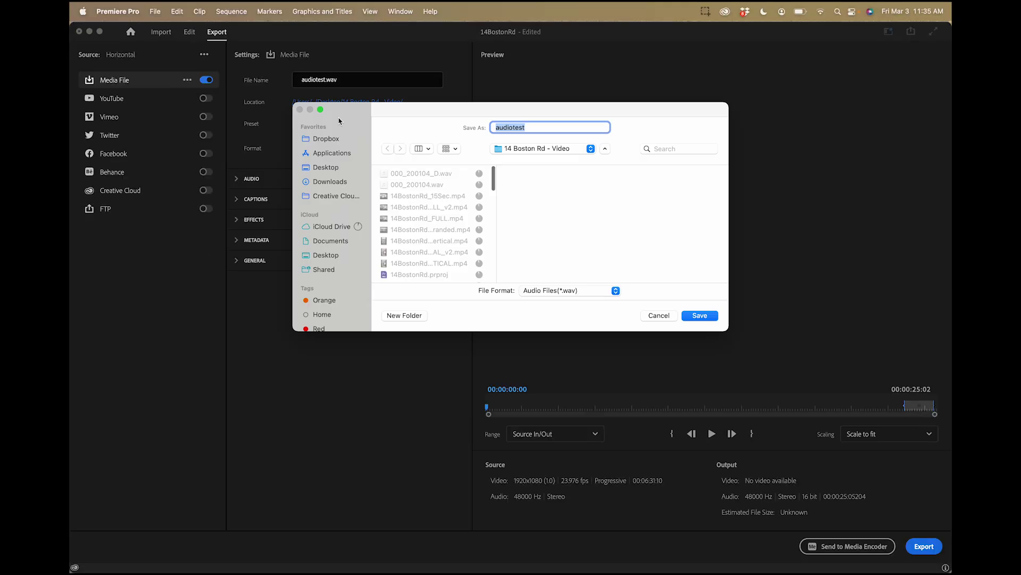
left_click(694, 318)
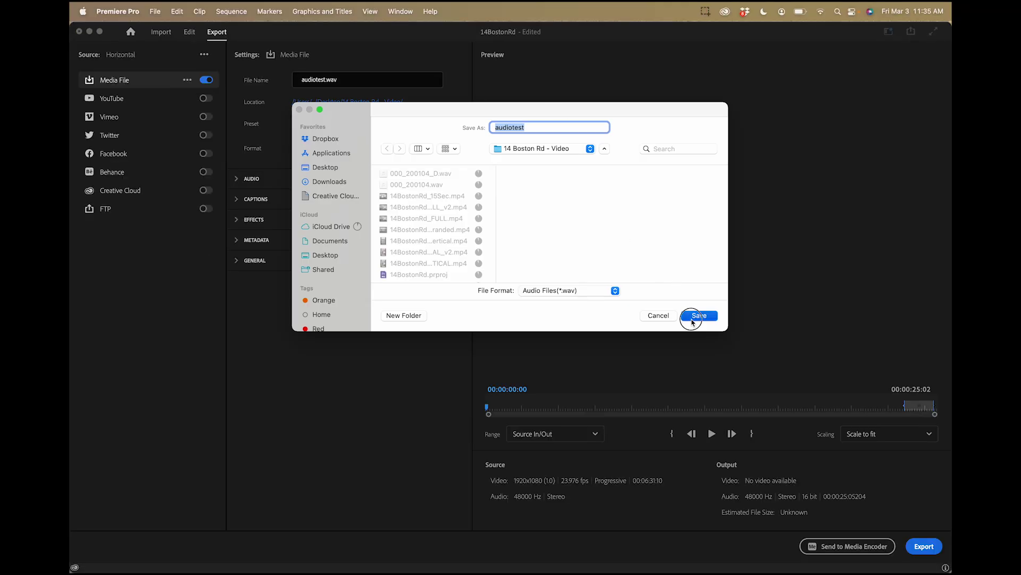
left_click(918, 542)
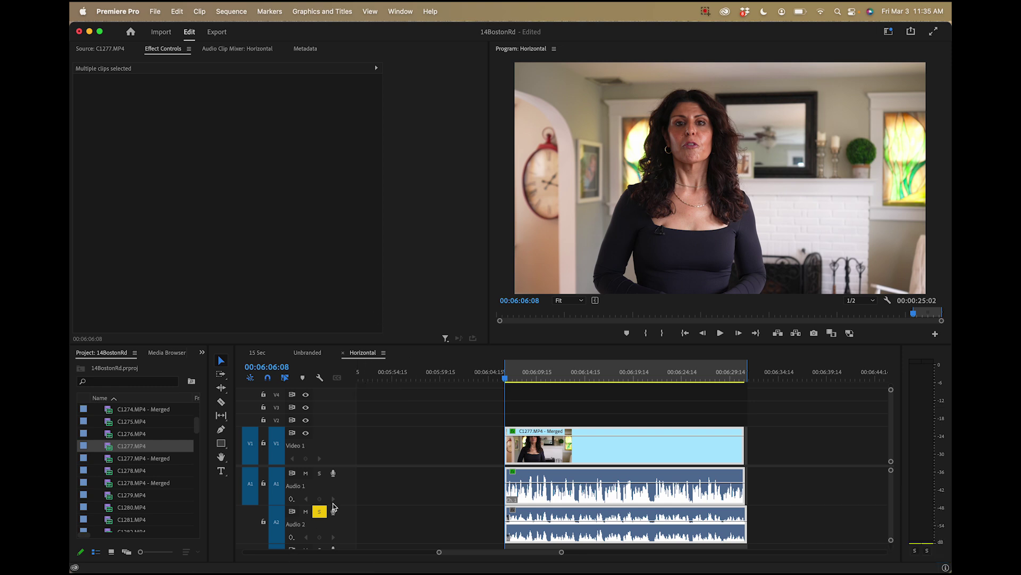
left_click(245, 566)
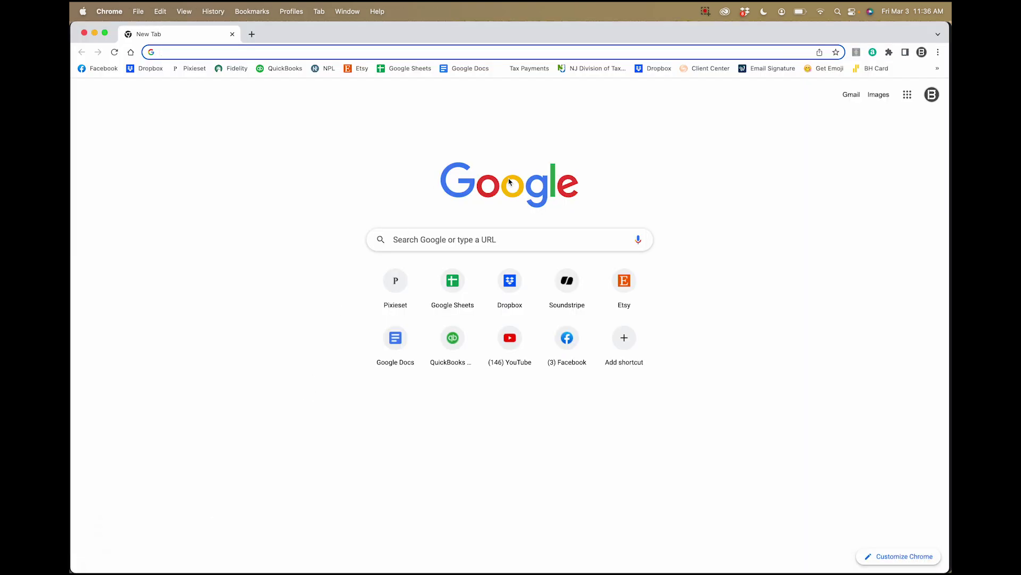
- Search 'adobe enhance speech' and open the 'Enhance voice recordings for free - Adobe Podcast' result
left_click(420, 247)
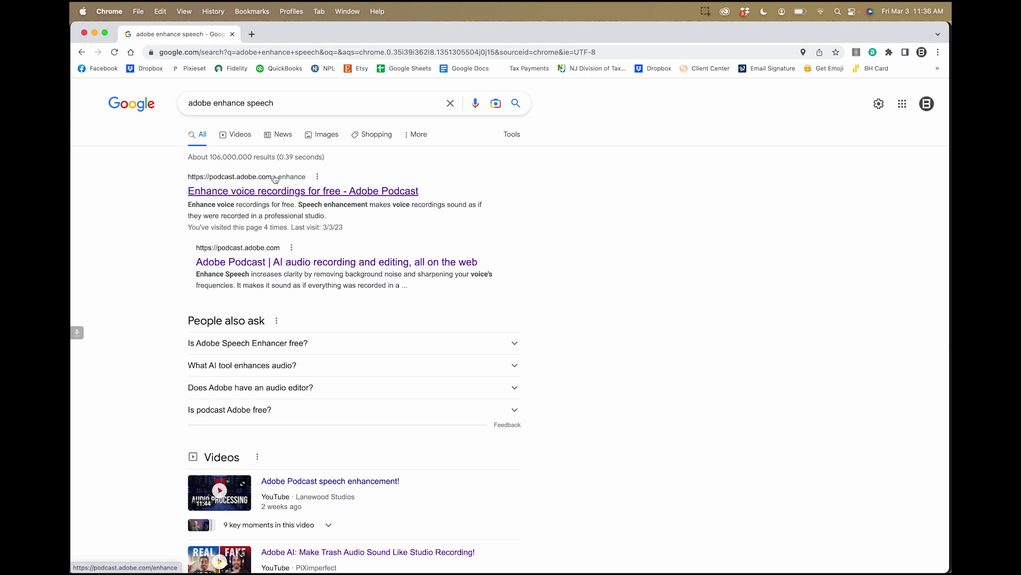
left_click(287, 193)
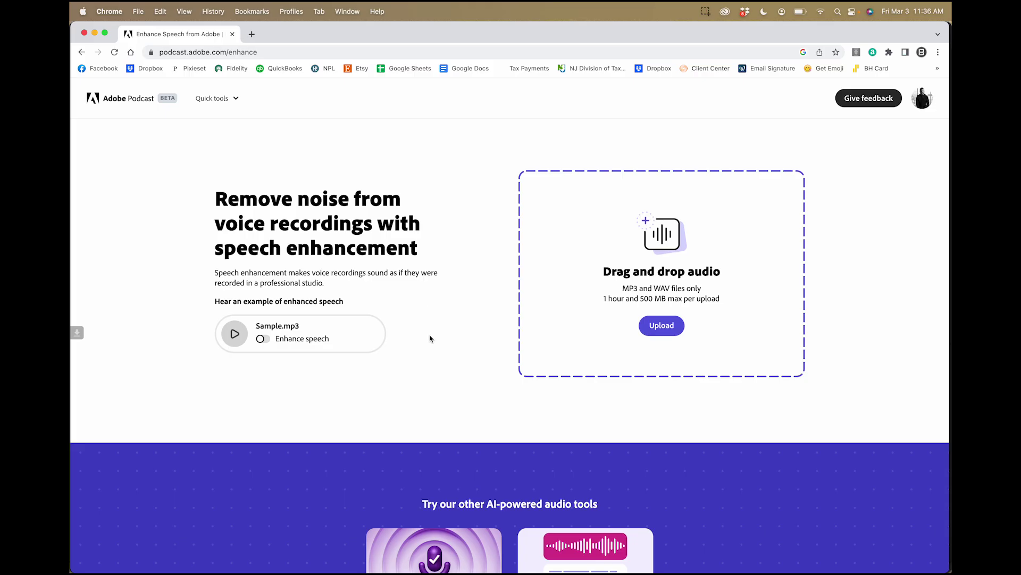
- Drag audiotest.wav from Finder into Adobe Podcast's upload zone and play the enhanced preview
key("super+Tab")
key("super+Tab")
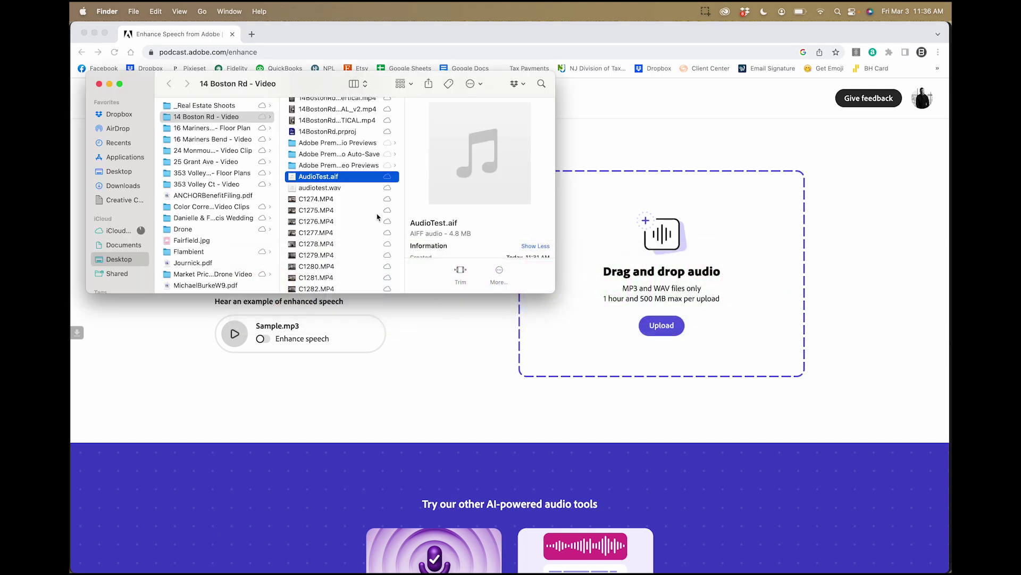
left_click(318, 189)
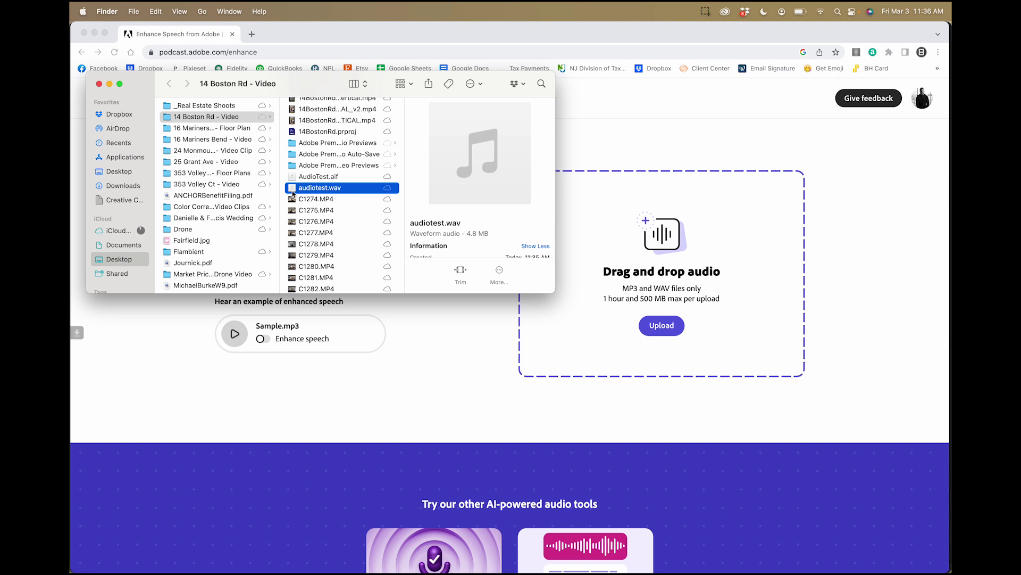
left_click_drag(292, 190, 624, 256)
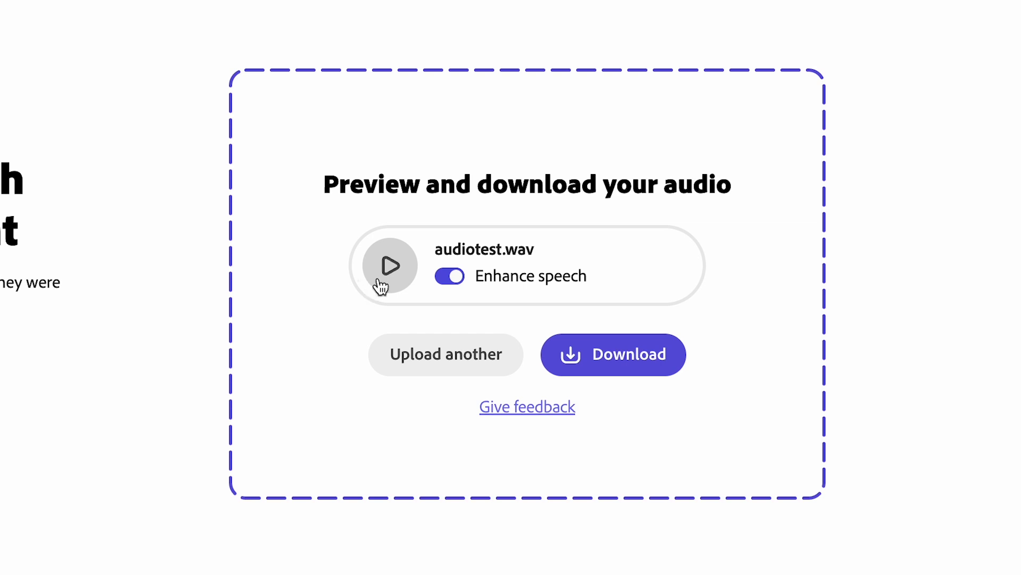
left_click(383, 285)
- Toggle Enhance speech off and on twice while listening, then download audiotest (enhanced).wav with it on
left_click(385, 281)
left_click(454, 279)
left_click(390, 269)
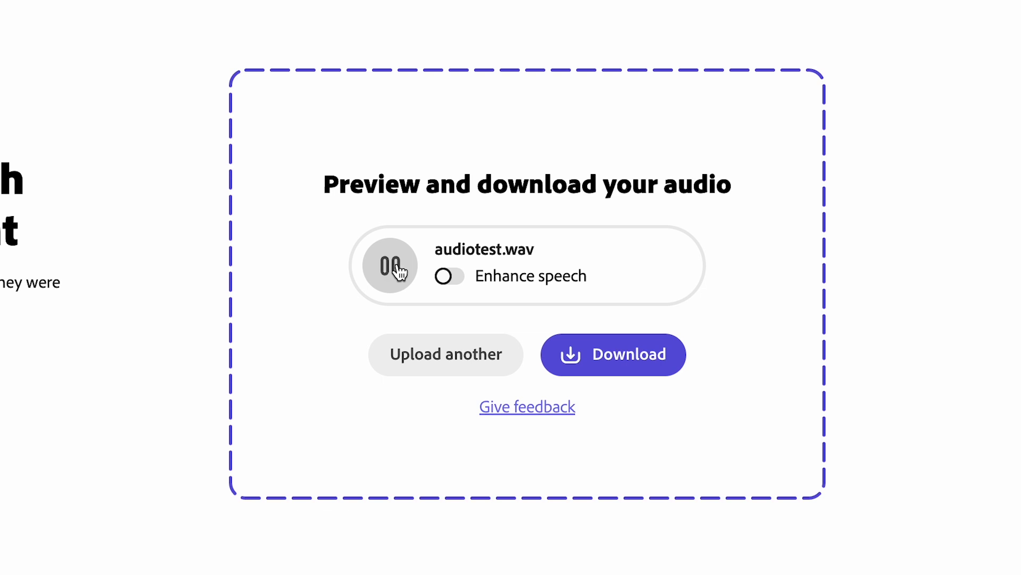
left_click(446, 276)
left_click(456, 278)
left_click(456, 283)
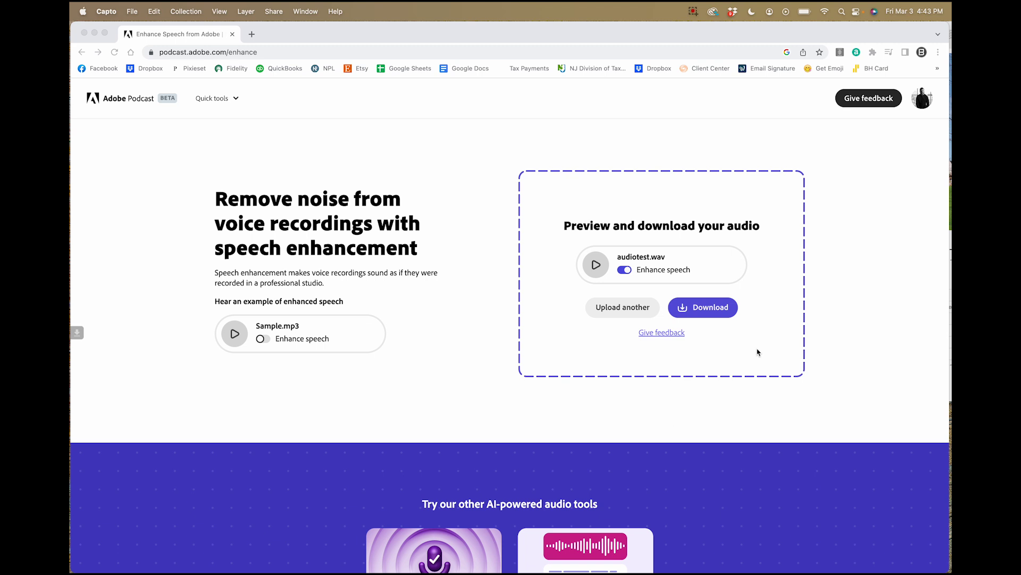
left_click(707, 318)
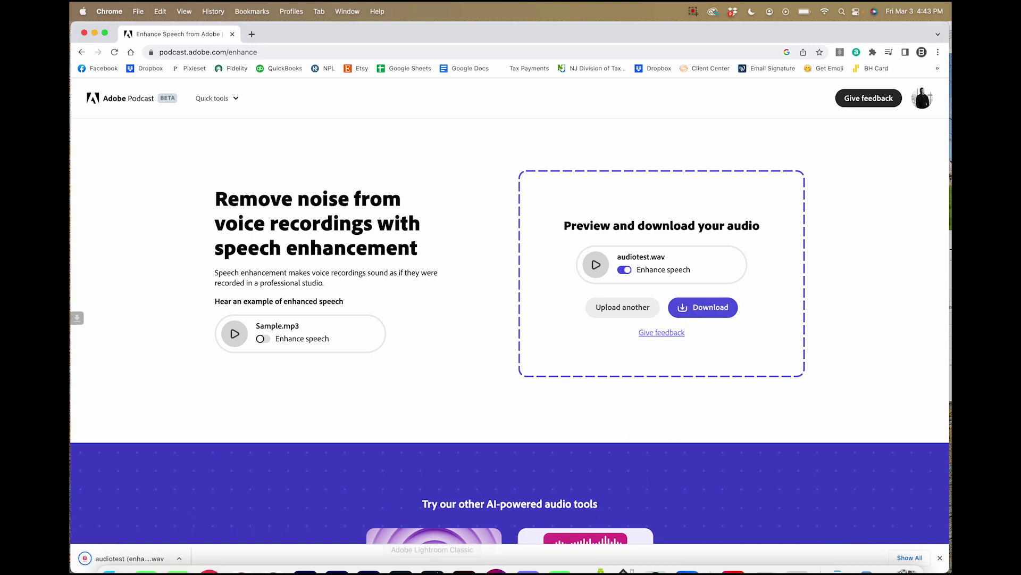
- Drag audiotest (enhanced).wav from Downloads onto Audio 3 under C1277.MP4, shrink the audio tracks, and solo Audio 1
left_click(315, 558)
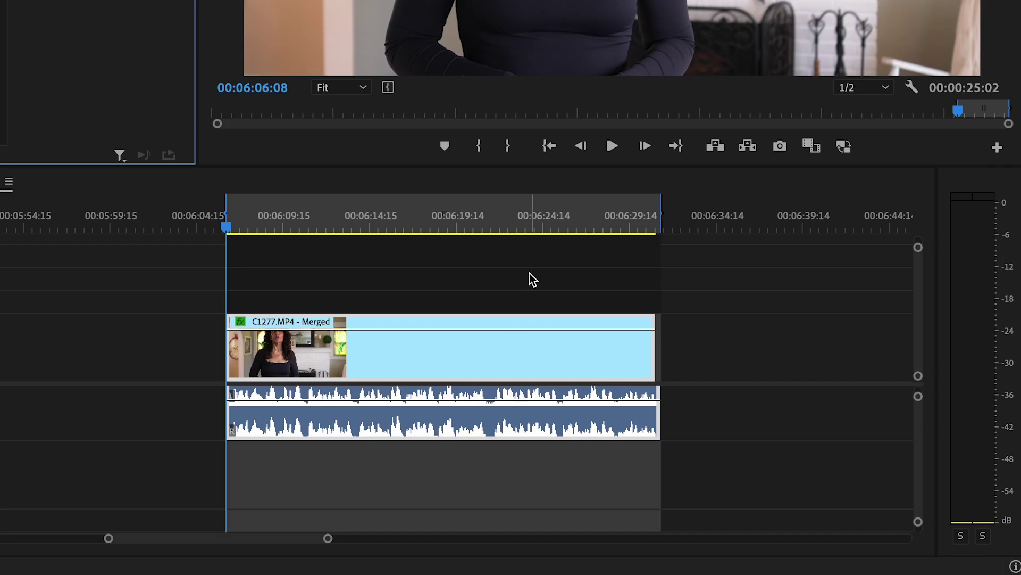
left_click(639, 411)
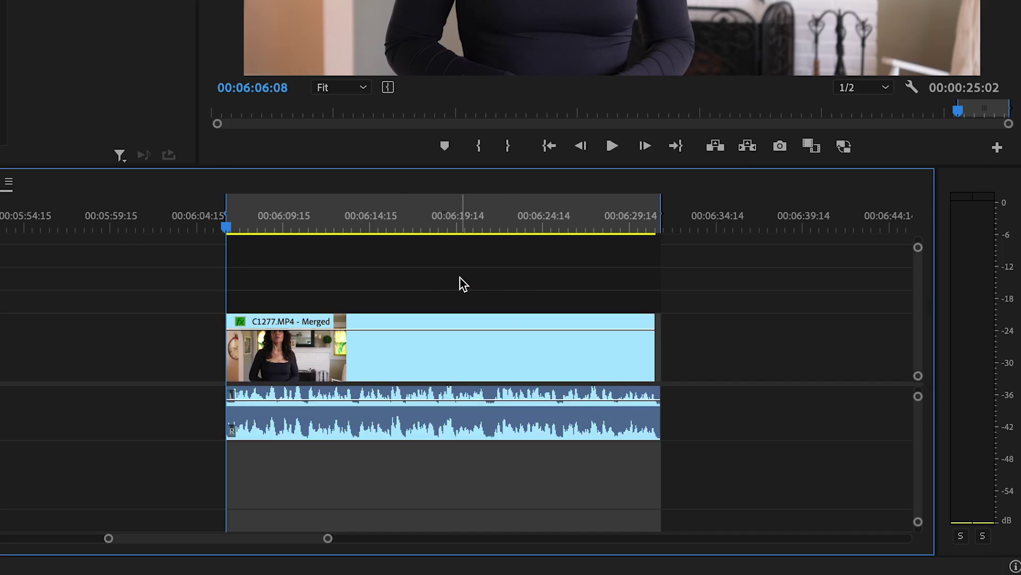
scroll(422, 410, "down", 3)
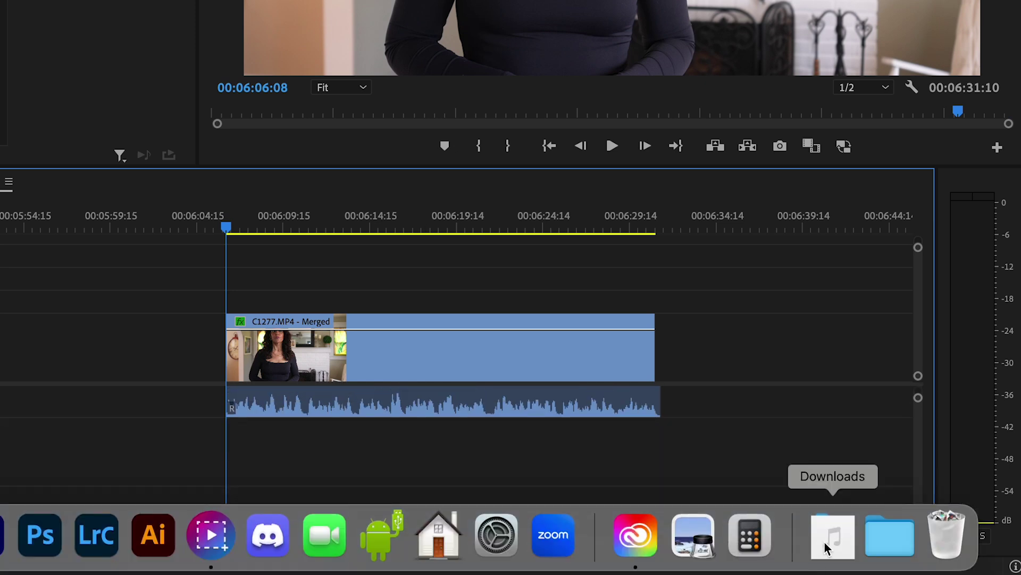
left_click(833, 535)
left_click_drag(837, 468, 229, 426)
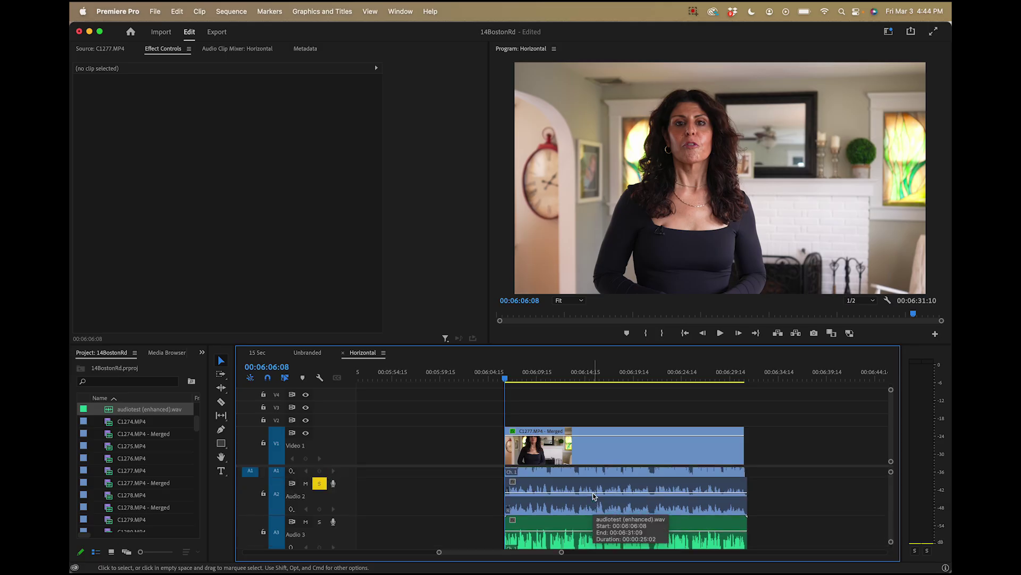
scroll(594, 496, "up", 2)
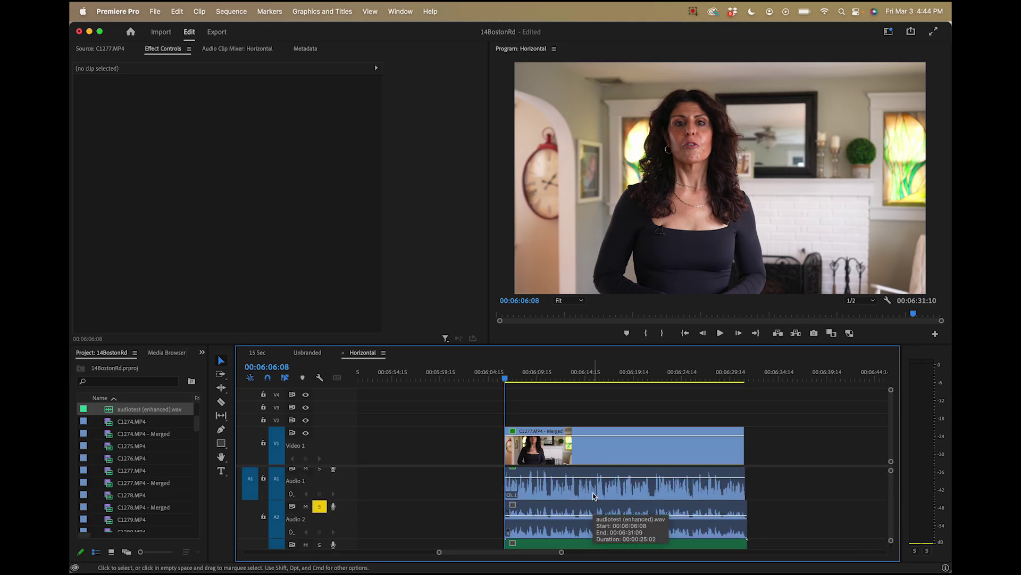
key("alt+minus")
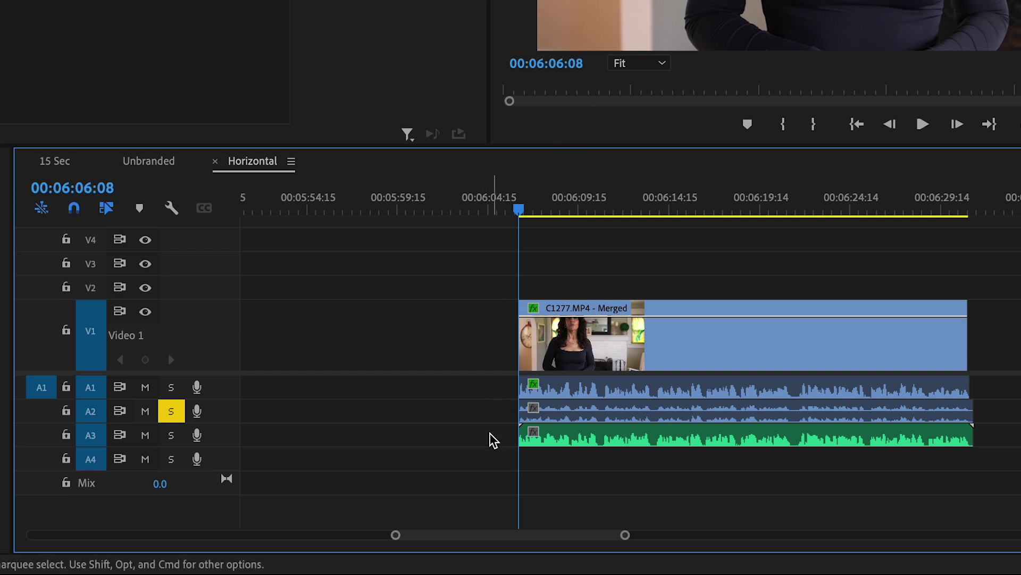
left_click(171, 390)
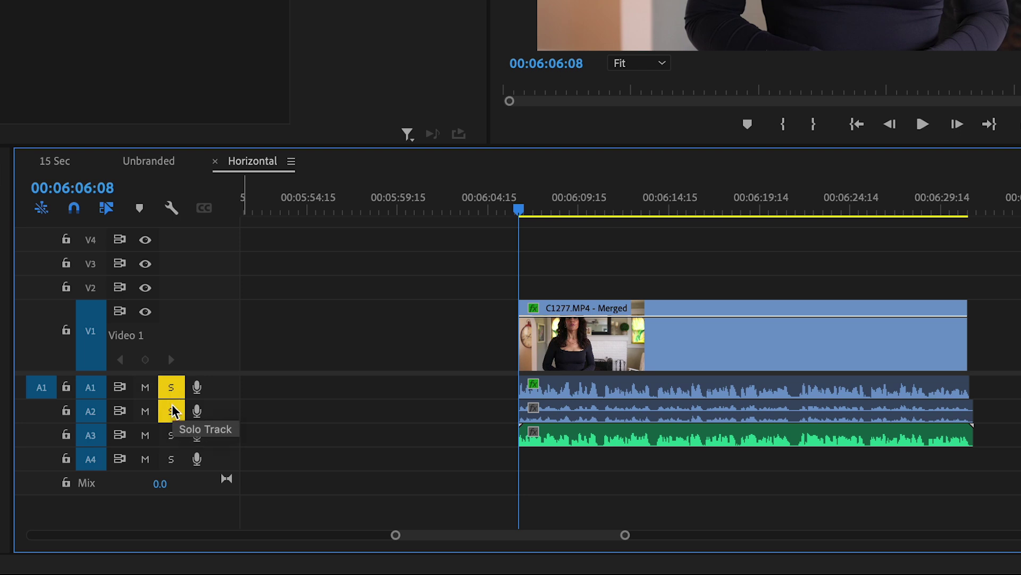
- Leave only Audio 1 soloed and play it, then take the solo off and play again to compare
left_click(171, 411)
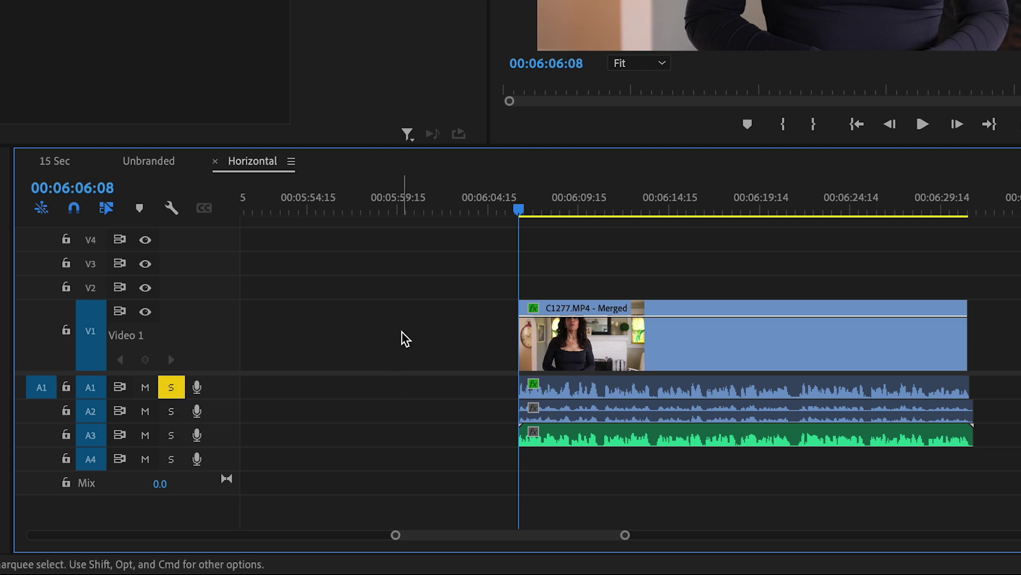
key("space")
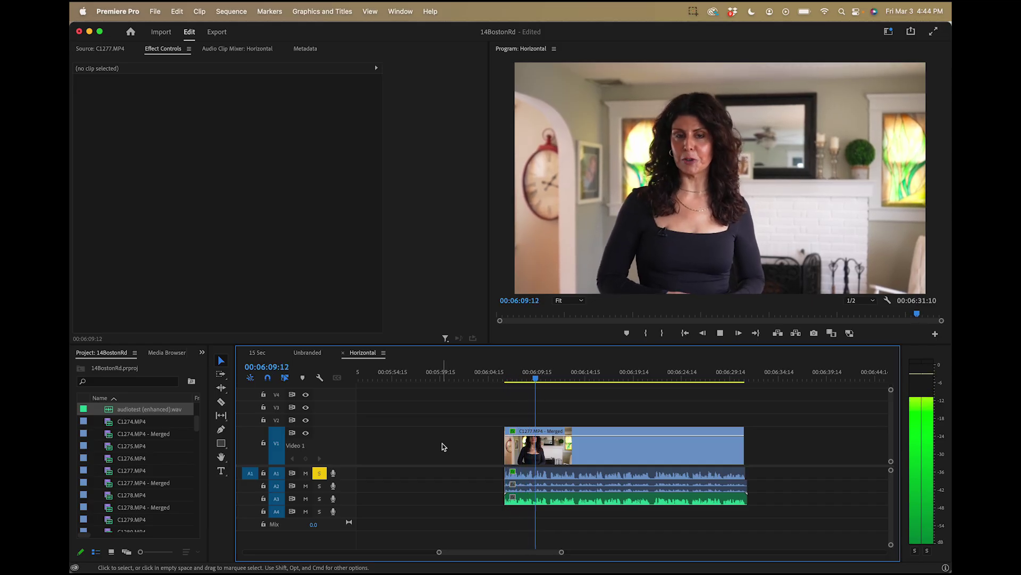
key("space")
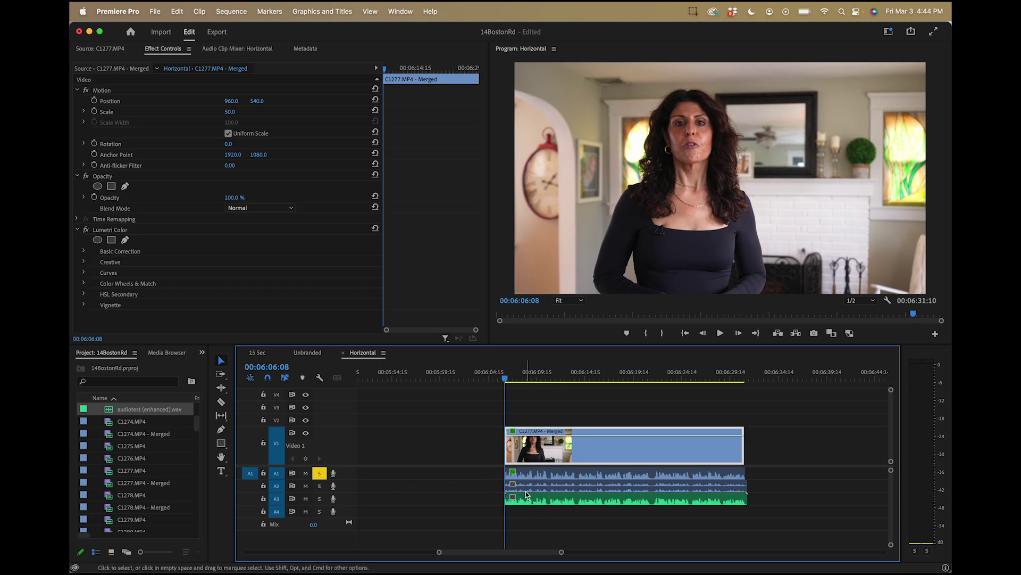
left_click(320, 474)
key("space")
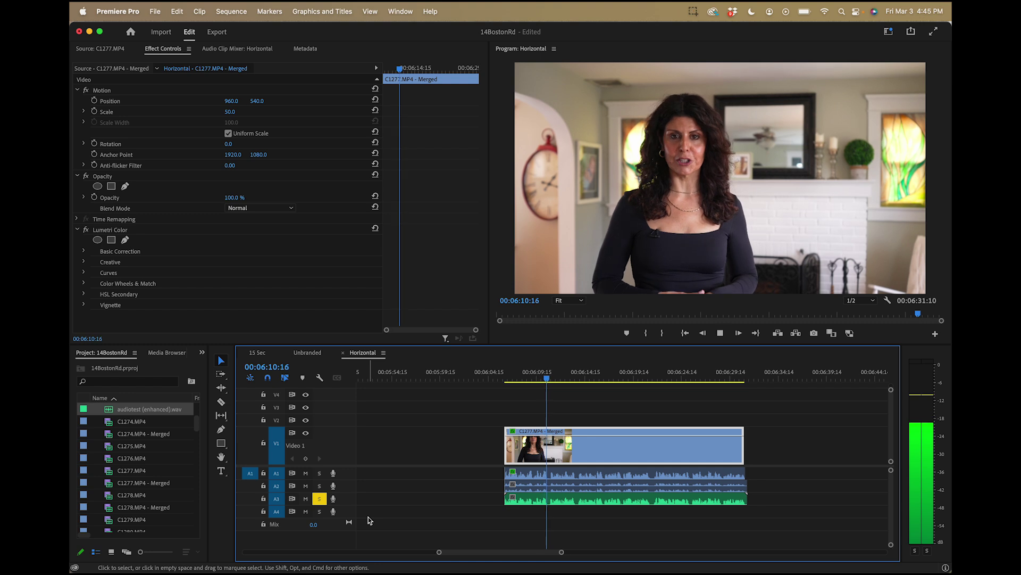
key("space")
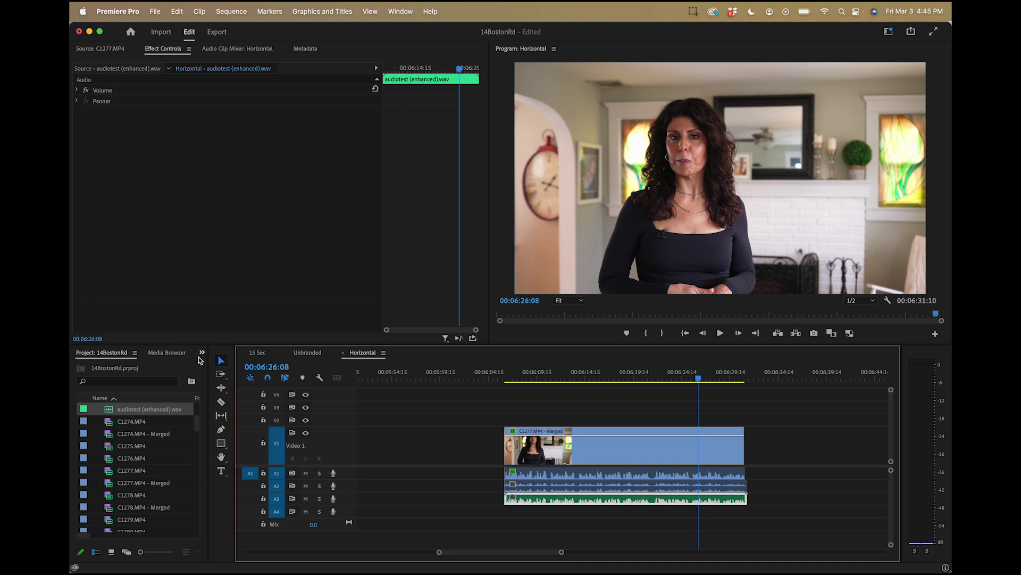
- Drag the Spoken Audio Compressor preset from Effects > Presets onto the audiotest (enhanced).wav clip
left_click(202, 352)
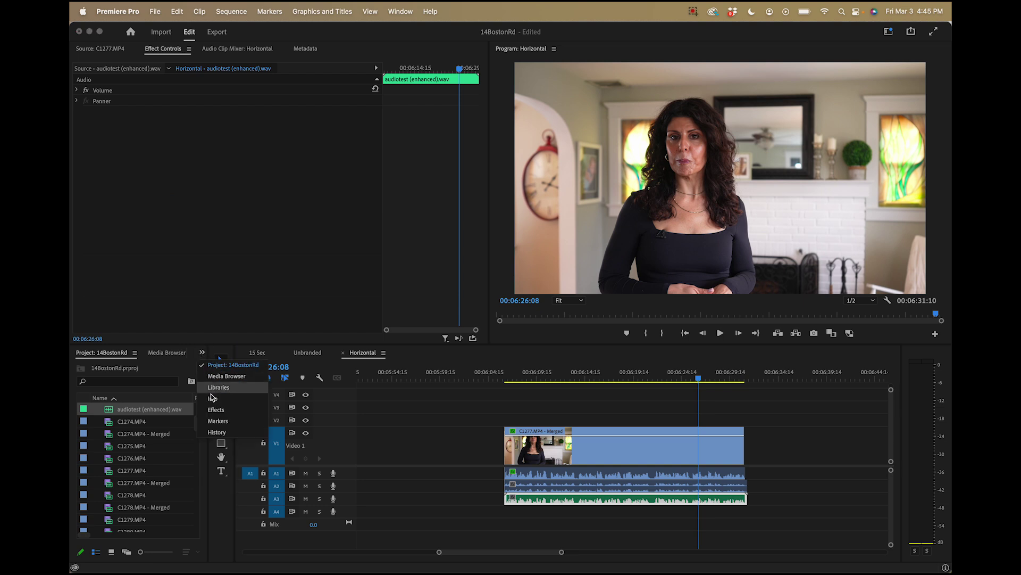
left_click(214, 409)
left_click(76, 380)
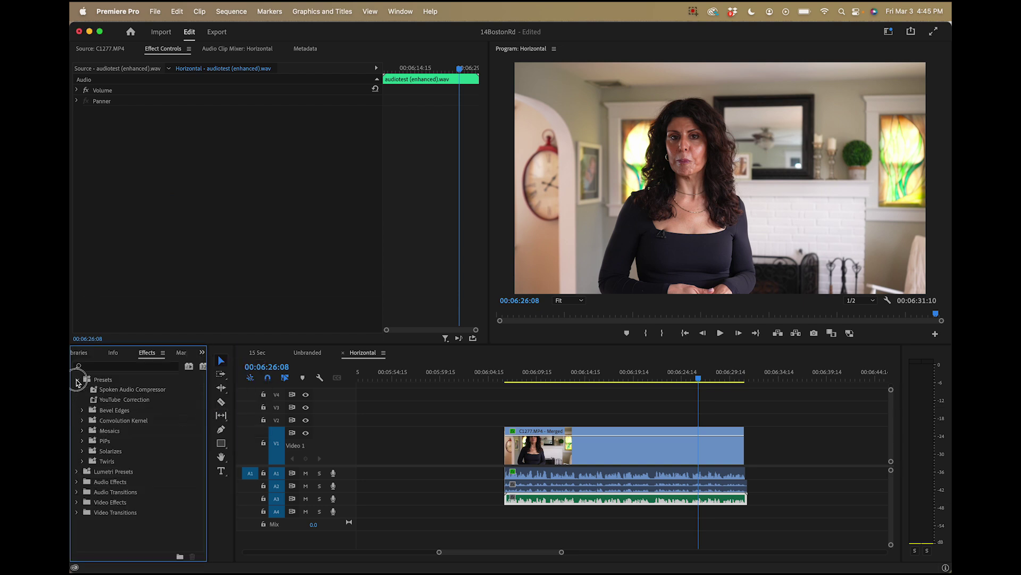
left_click(110, 390)
left_click_drag(96, 394, 183, 223)
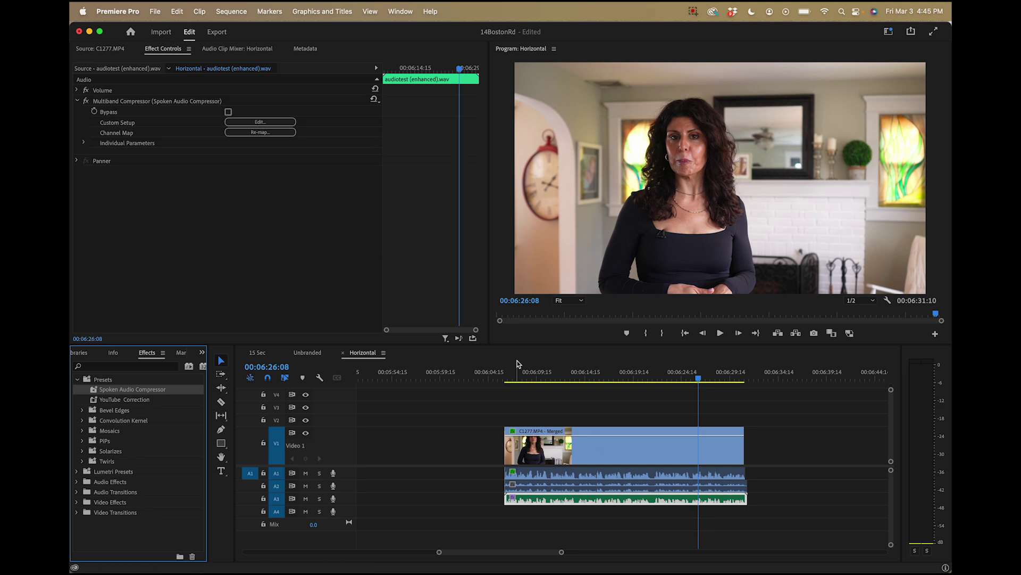
left_click(505, 375)
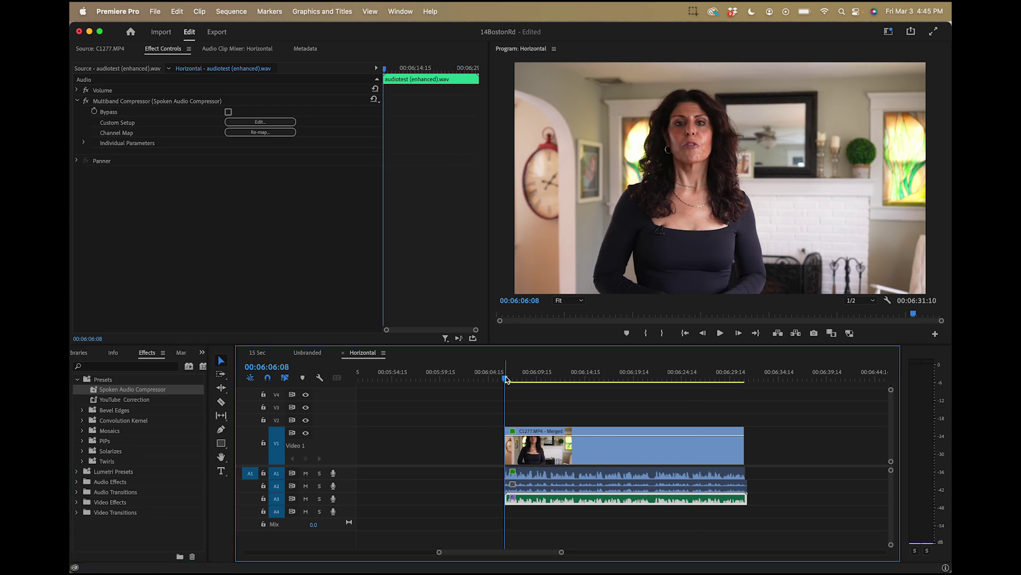
- Play the A3 enhanced audio soloed, then solo A1 and play the camera audio from the start
left_click(319, 499)
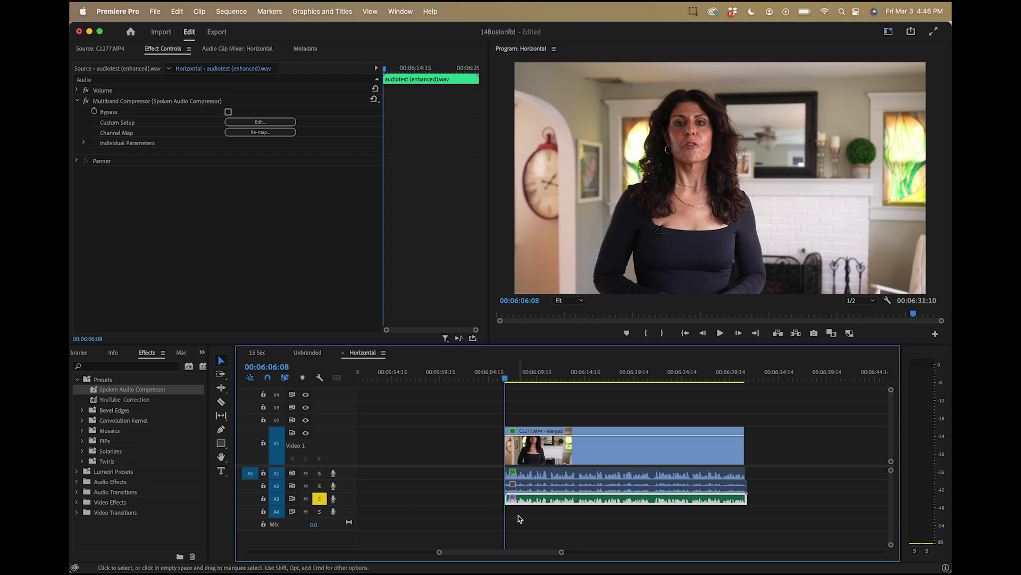
key("space")
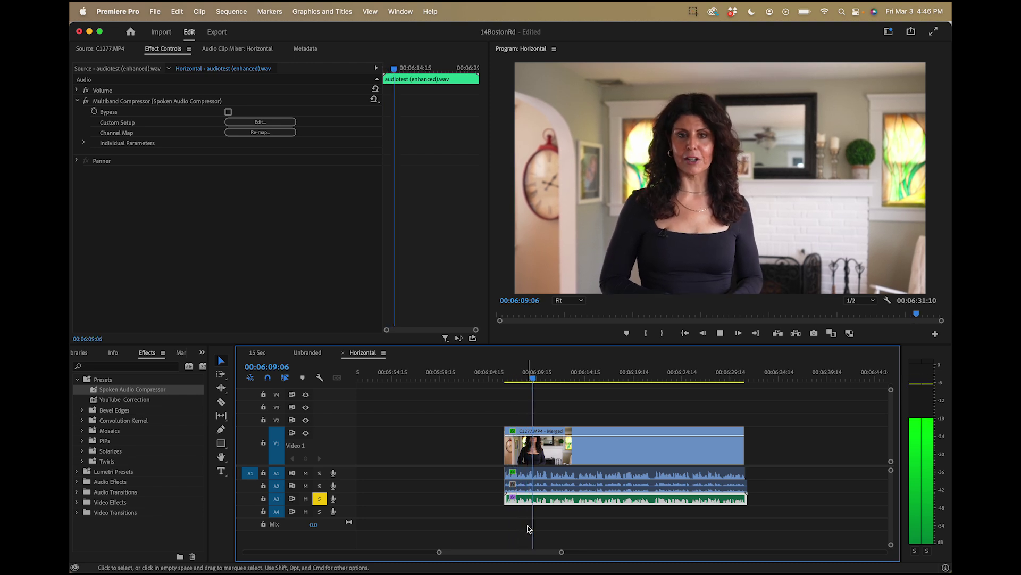
key("space")
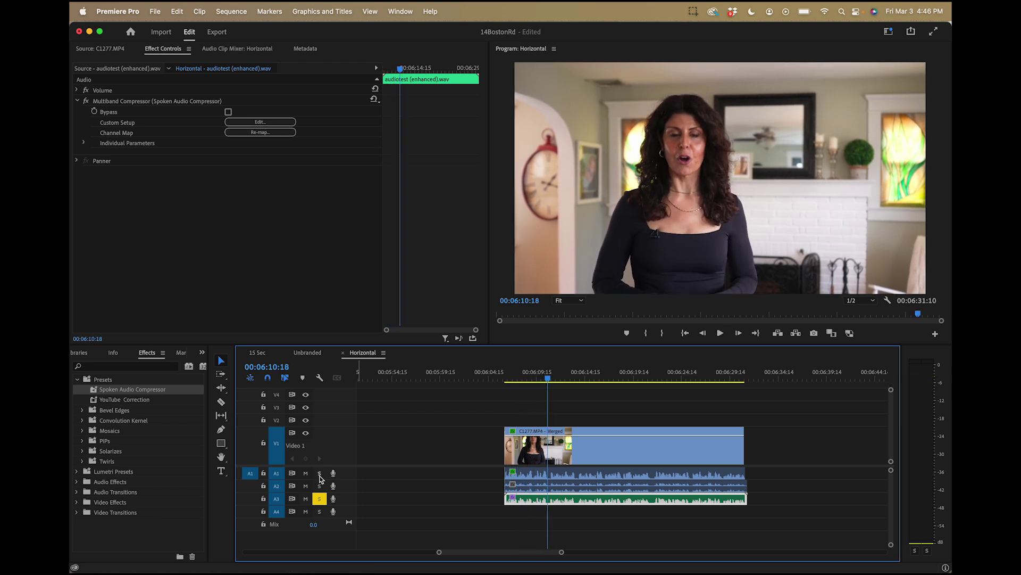
left_click(320, 498)
left_click(507, 372)
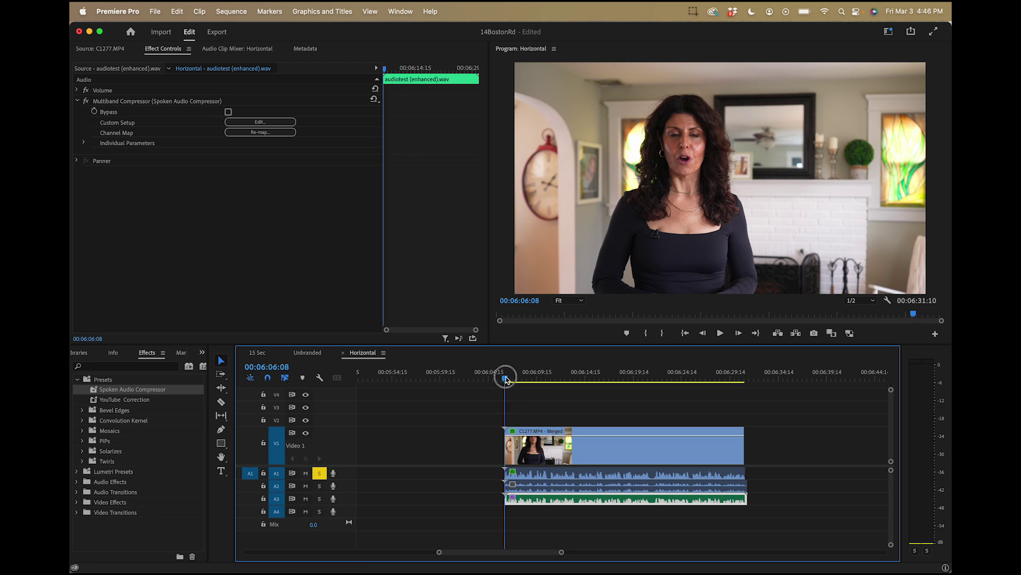
key("space")
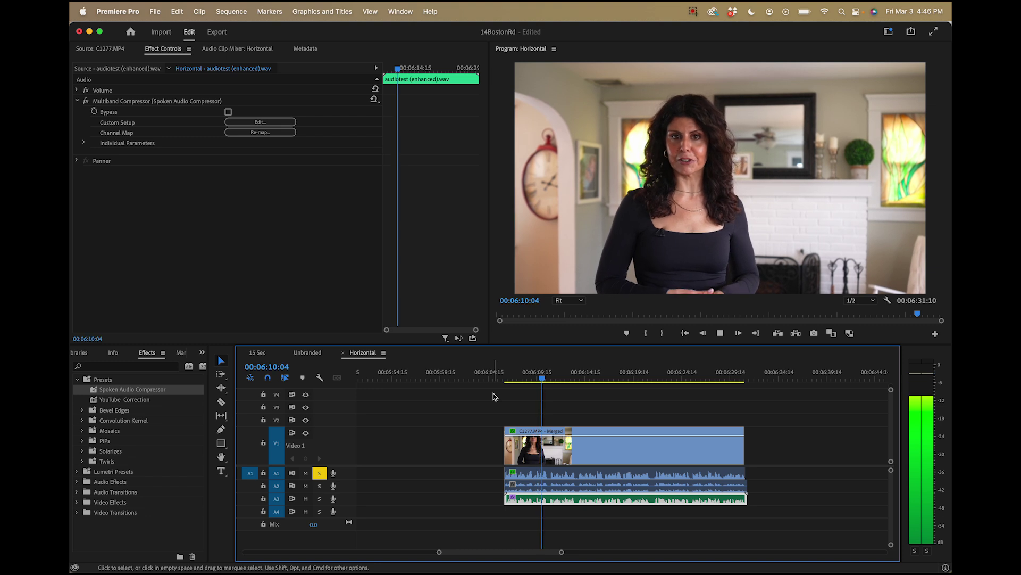
key("space")
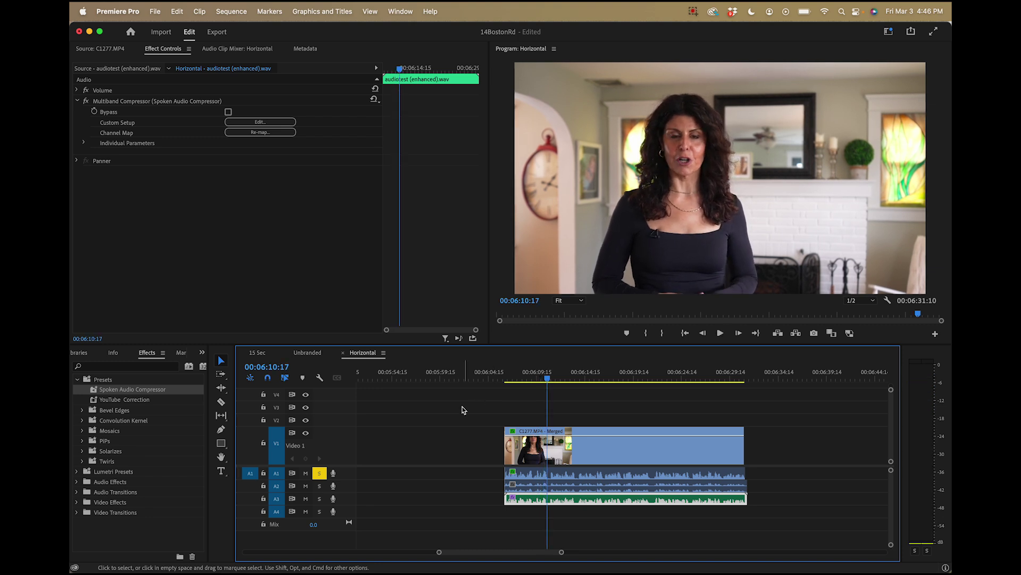
- Replay the soloed A3 audio, then leave only A1 soloed with the playhead at the clip start
left_click(319, 473)
left_click(506, 377)
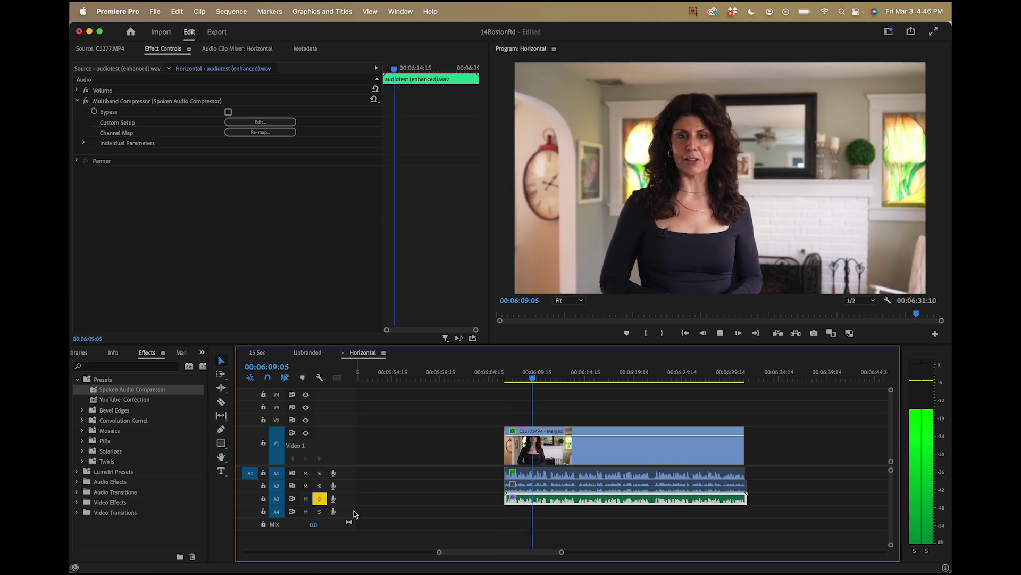
key("space")
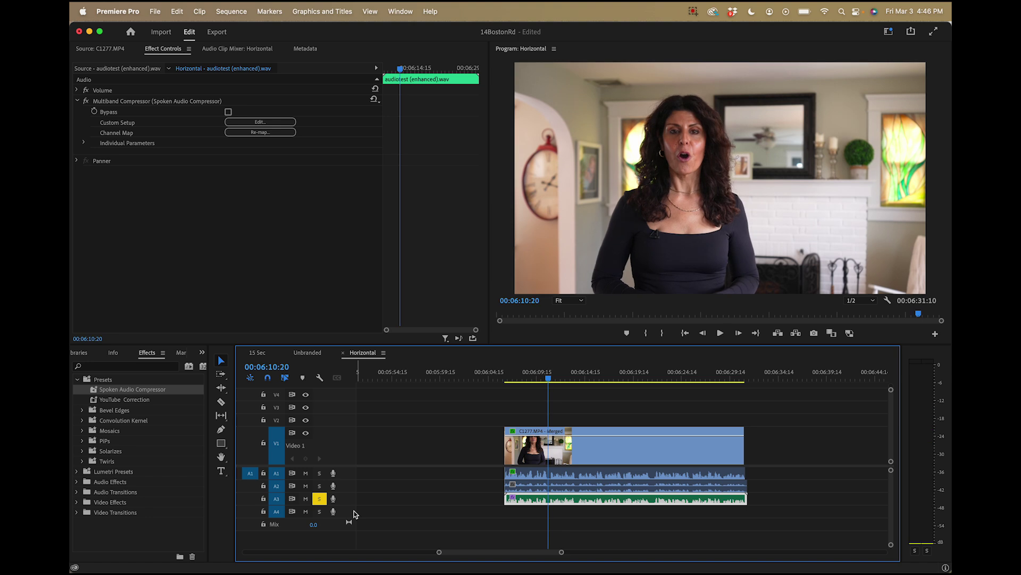
left_click(321, 473)
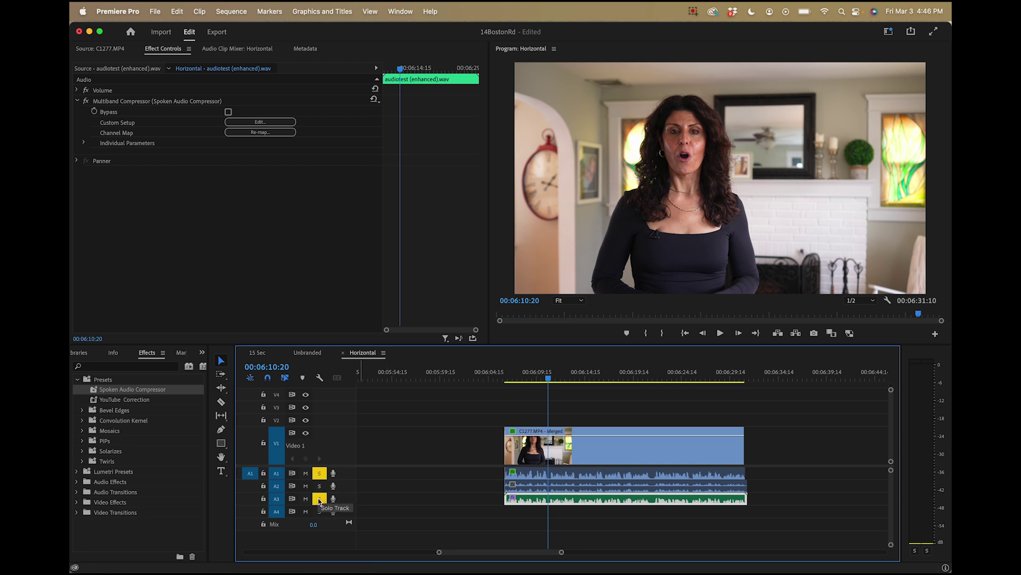
left_click(319, 500)
key("Up")
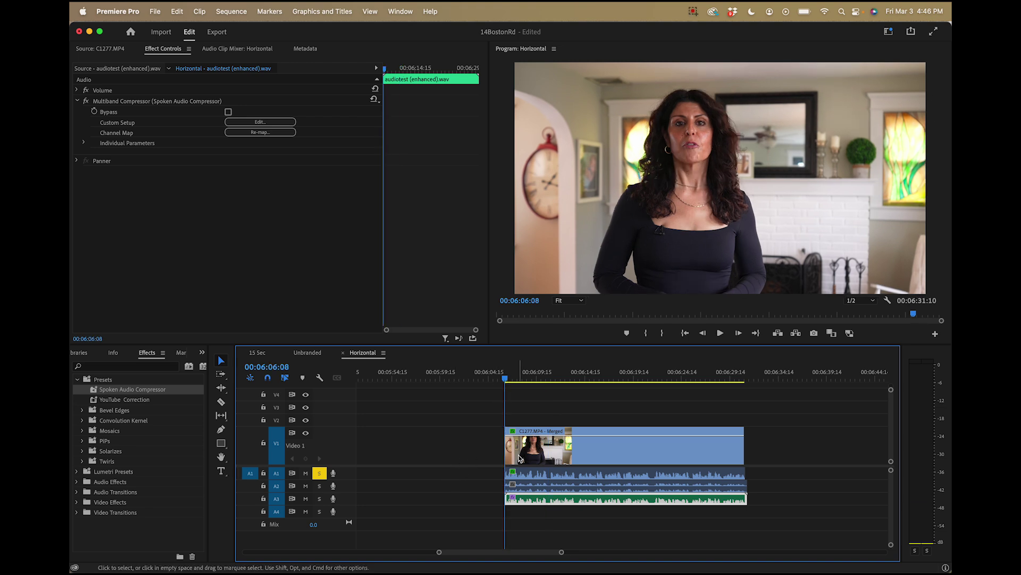
- Play the A2 lav mic clip, then solo A3 and play the enhanced audio from the start
left_click(538, 485)
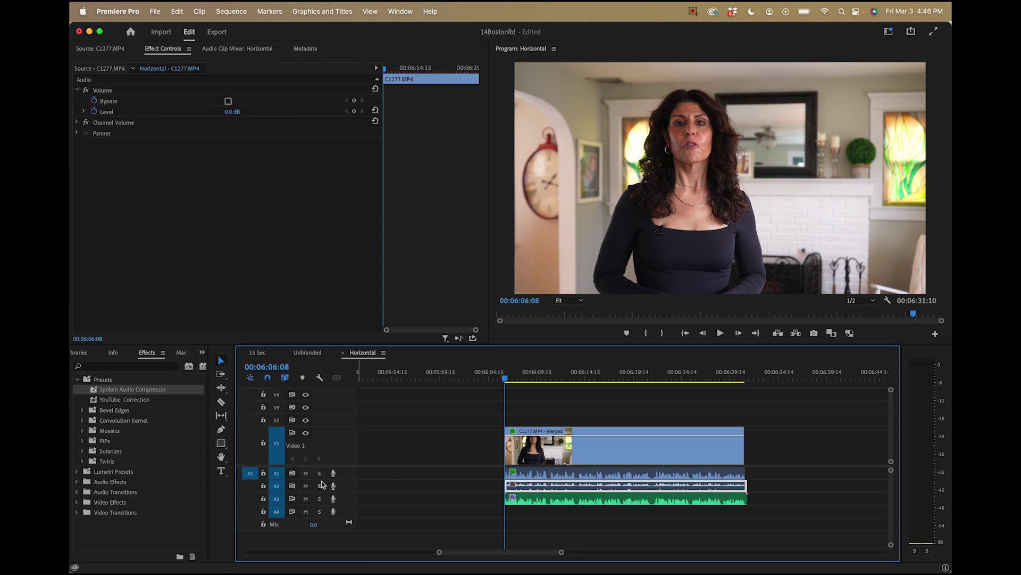
key("space")
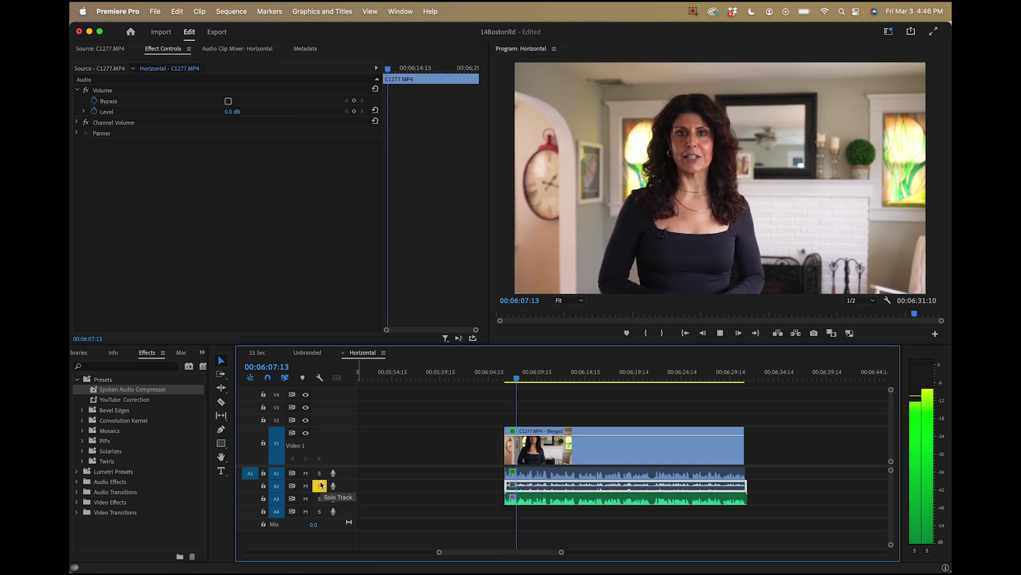
key("space")
left_click(319, 486)
left_click(504, 375)
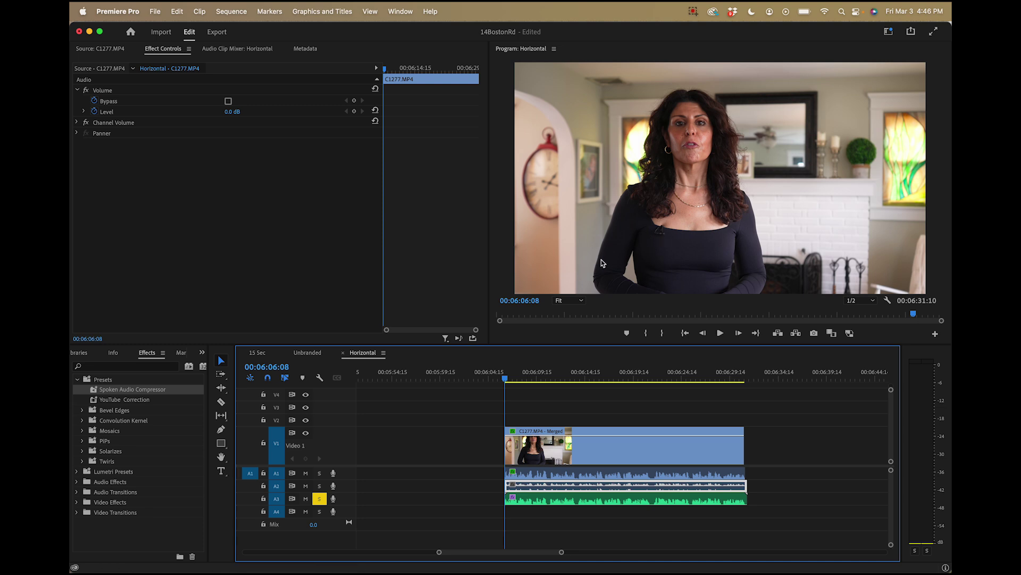
key("space")
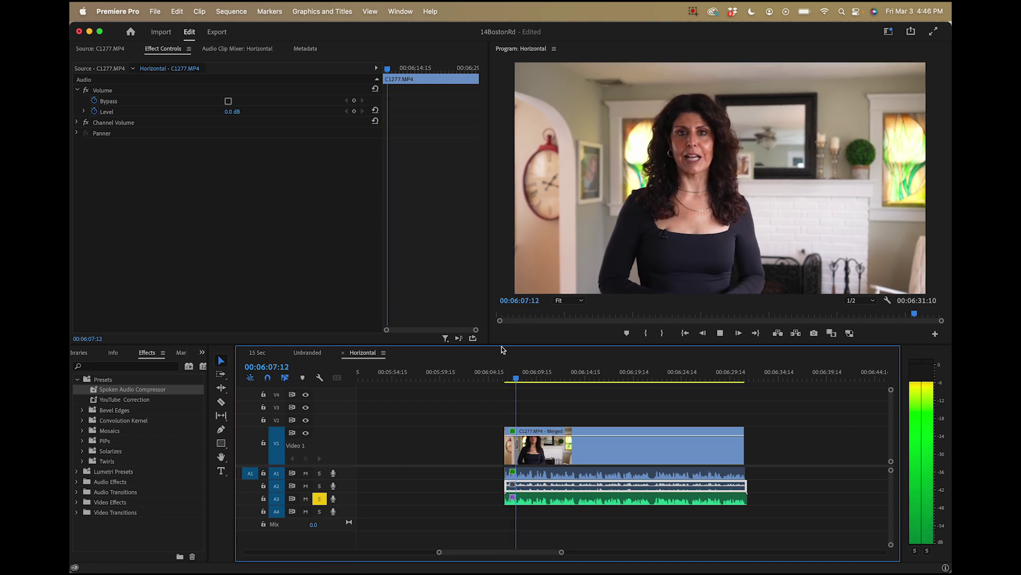
left_click(320, 498)
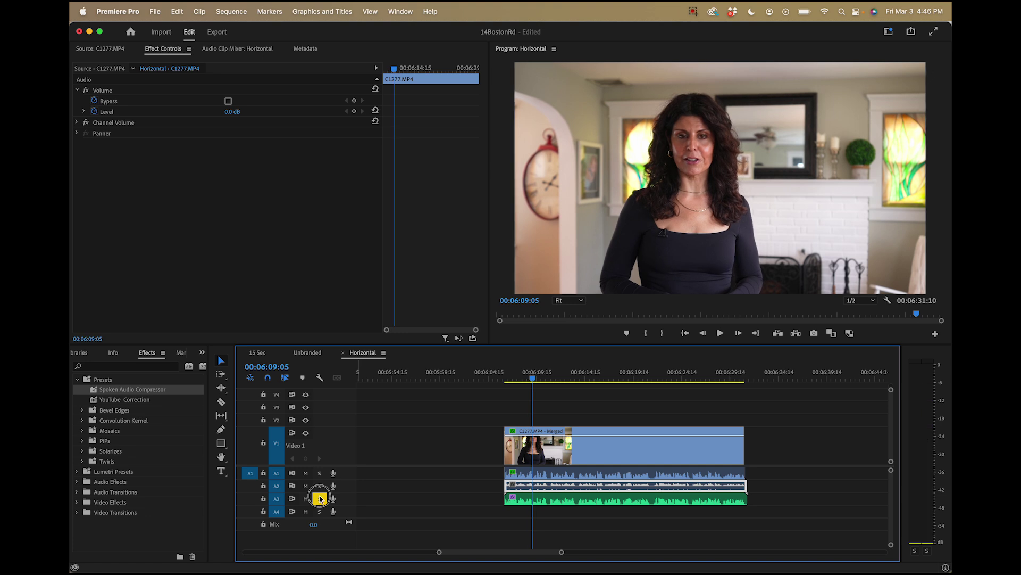
- Solo the A1 camera audio track and play it from the clip start
left_click(319, 473)
left_click(506, 378)
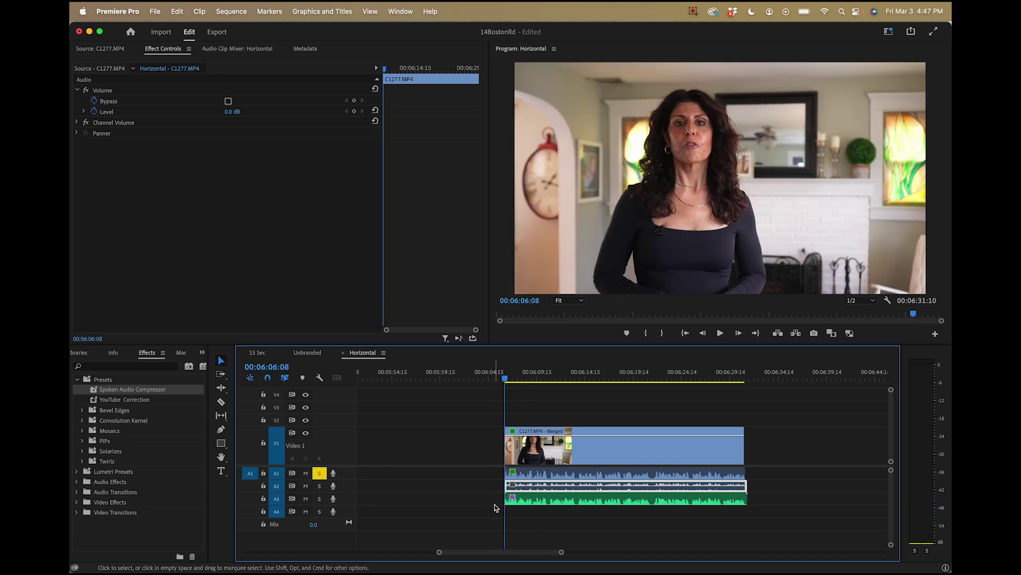
key("space")
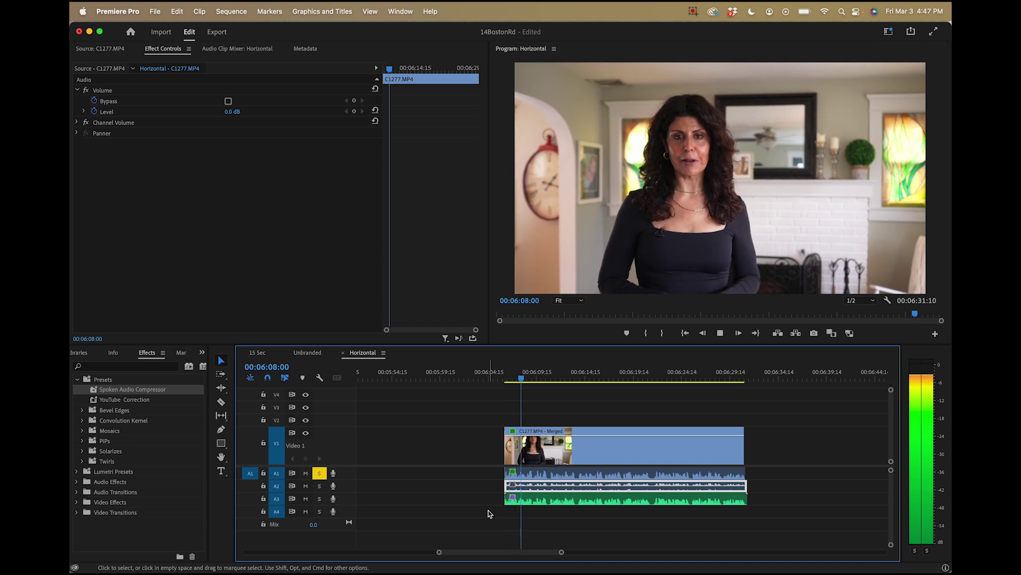
key("space")
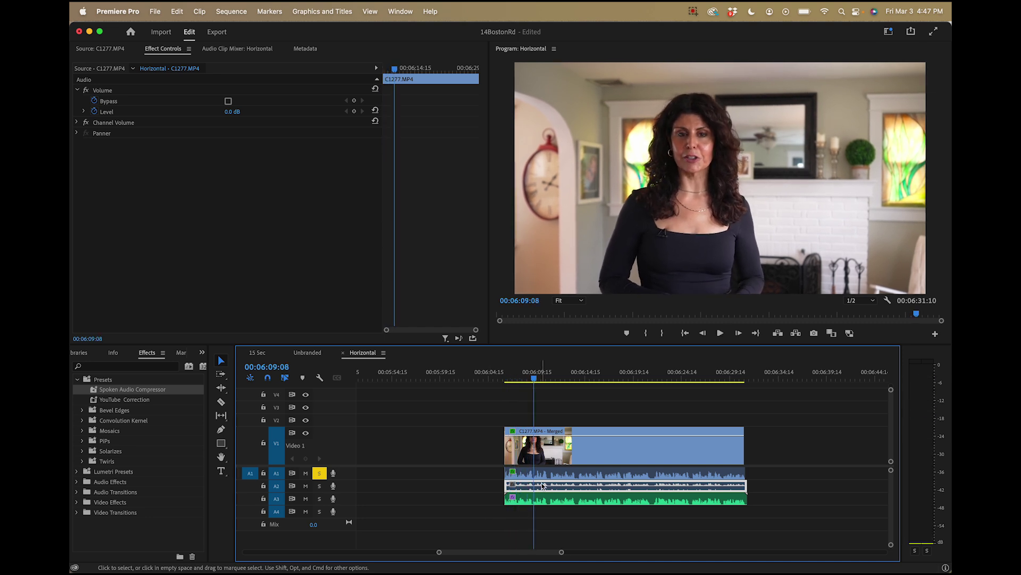